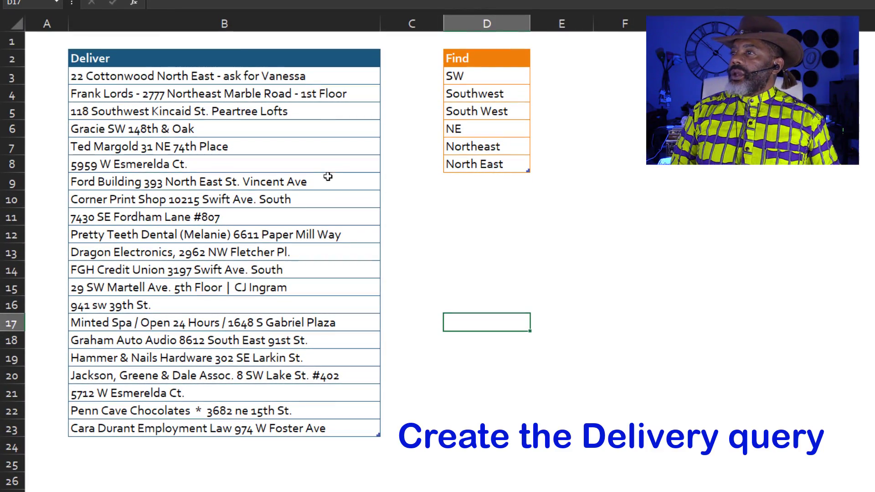
Step: Load the address table into Power Query as a connection-only query named Delivery
{"action": "left_click", "coordinate": [325, 175]}
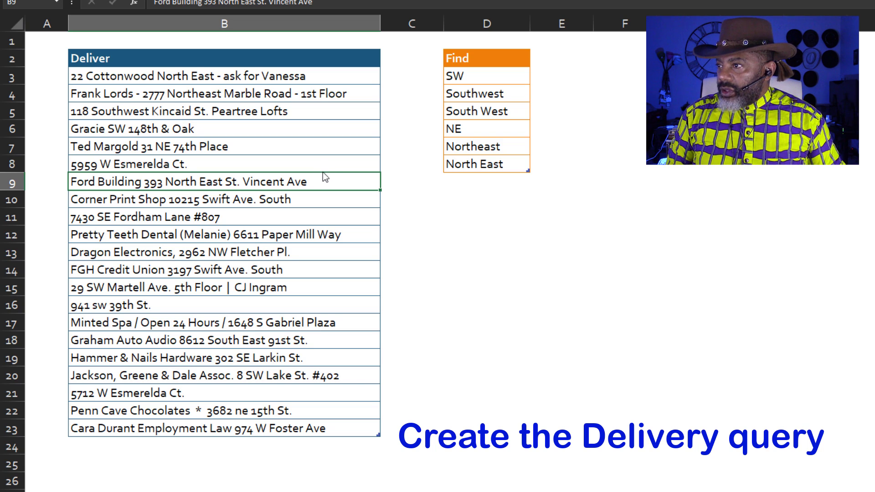
{"action": "right_click", "coordinate": [328, 178]}
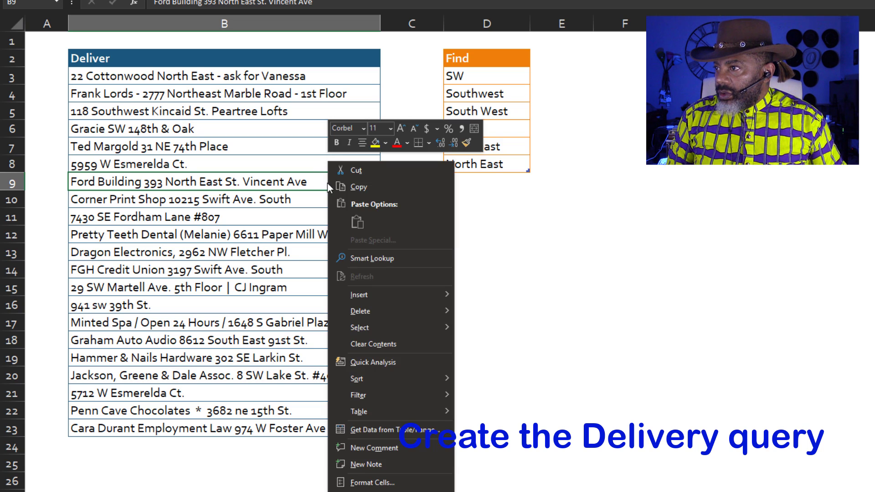
{"action": "left_click", "coordinate": [385, 429]}
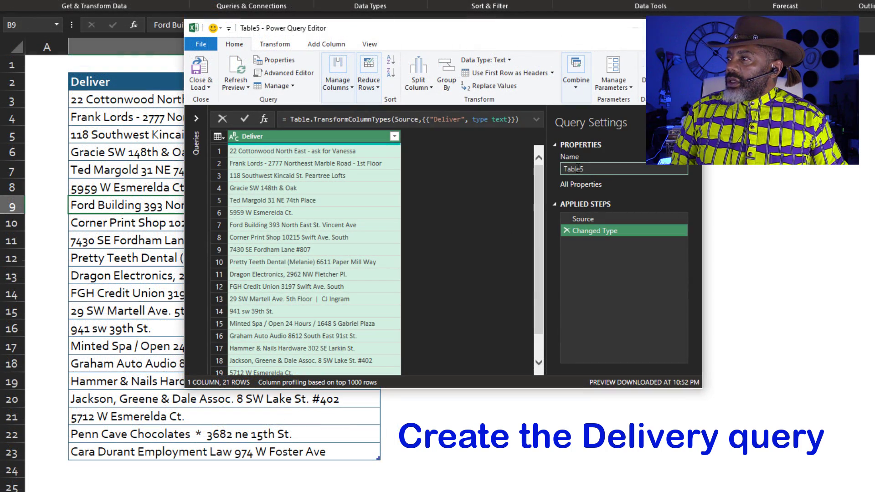
{"action": "double_click", "coordinate": [577, 168]}
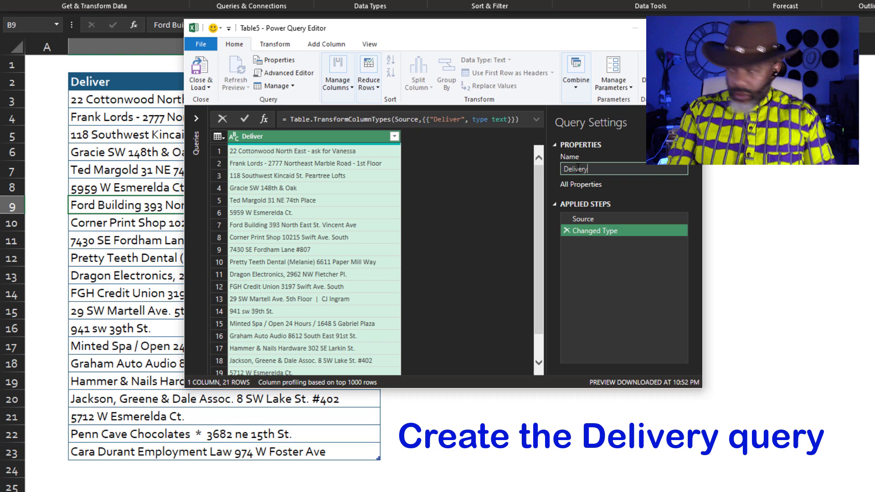
{"action": "left_click", "coordinate": [495, 237]}
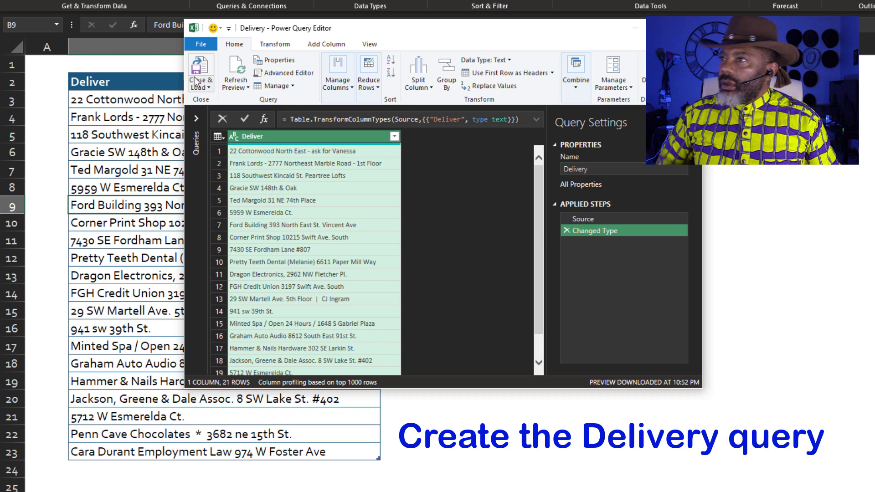
{"action": "left_click", "coordinate": [192, 91]}
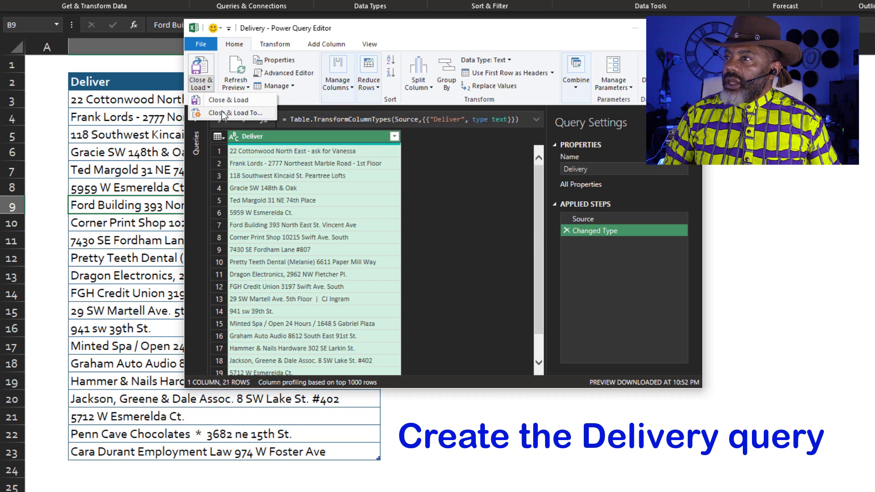
{"action": "left_click", "coordinate": [222, 110]}
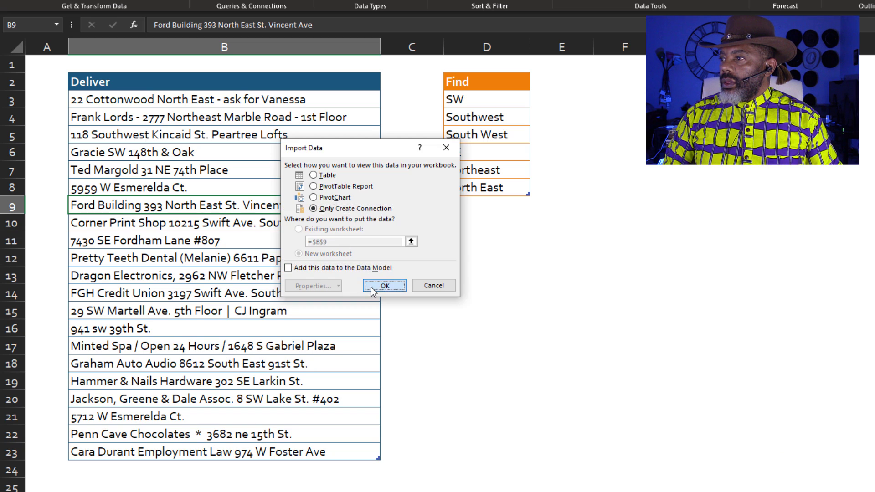
{"action": "left_click", "coordinate": [371, 287]}
Step: Load the Find label list as a query named Find, set to load as connection only
{"action": "left_click", "coordinate": [471, 137]}
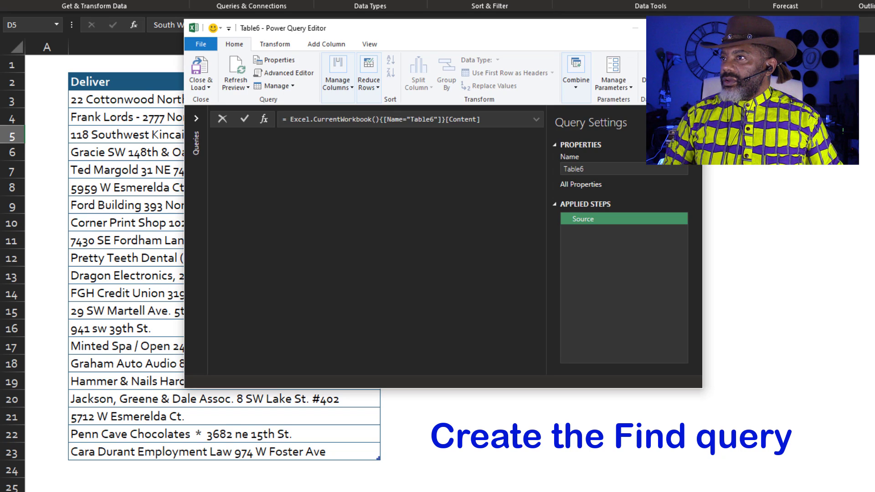
{"action": "left_click", "coordinate": [570, 169]}
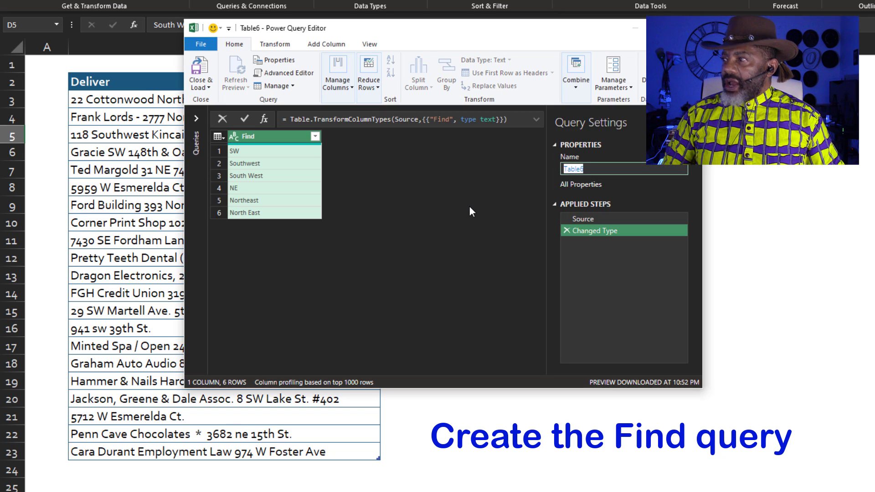
{"action": "type", "text": "Find"}
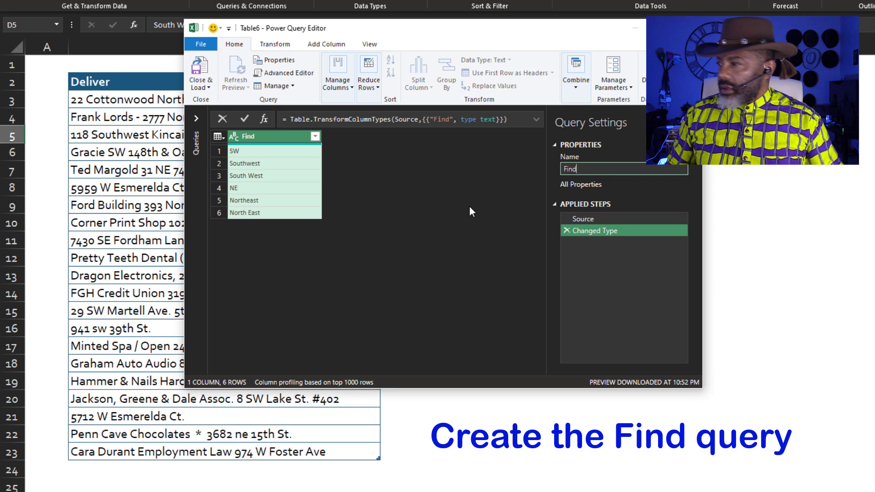
{"action": "key", "text": "Return"}
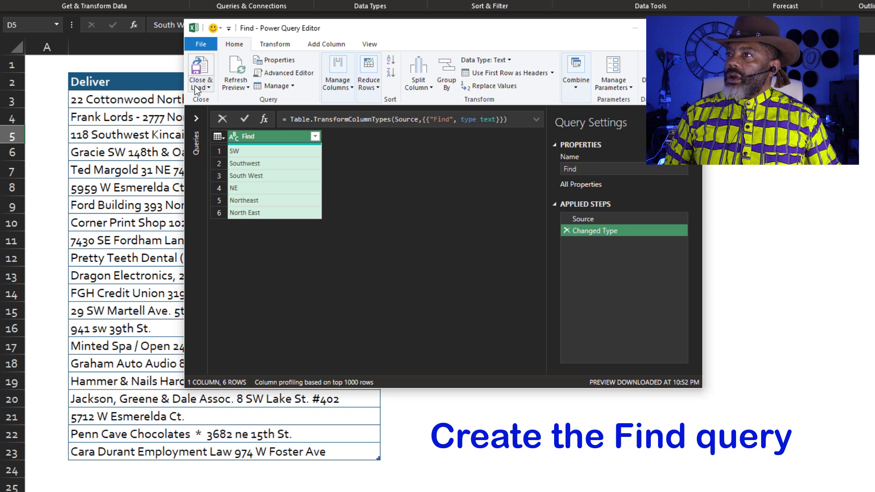
{"action": "left_click", "coordinate": [200, 86]}
{"action": "left_click", "coordinate": [224, 113]}
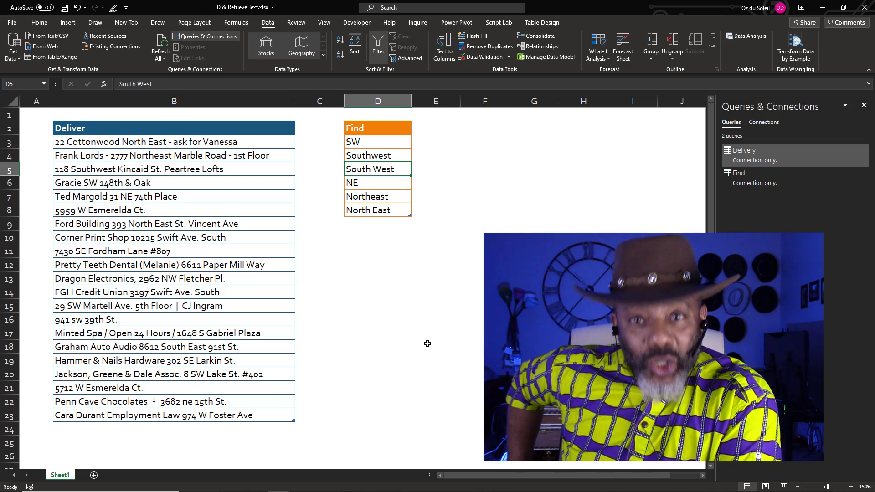
Step: Create a new Delivery (2) query that references the Delivery query
{"action": "mouse_move", "coordinate": [747, 152]}
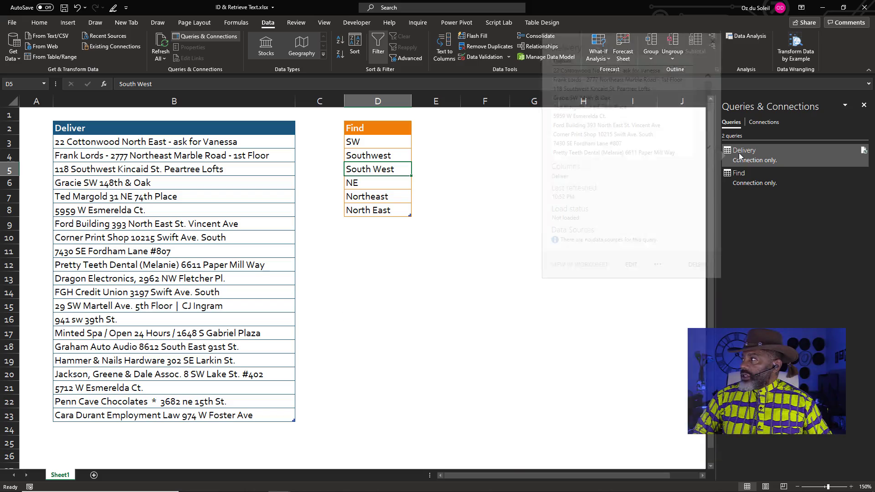
{"action": "left_click", "coordinate": [623, 265]}
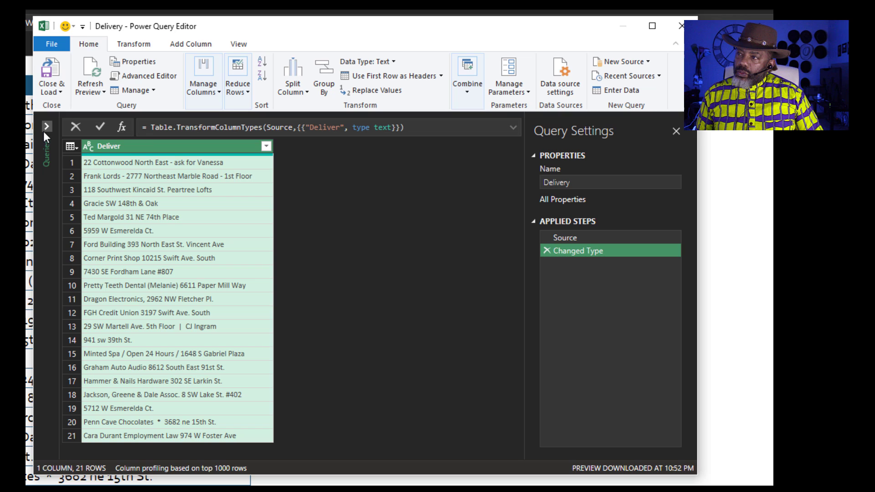
{"action": "left_click", "coordinate": [46, 126]}
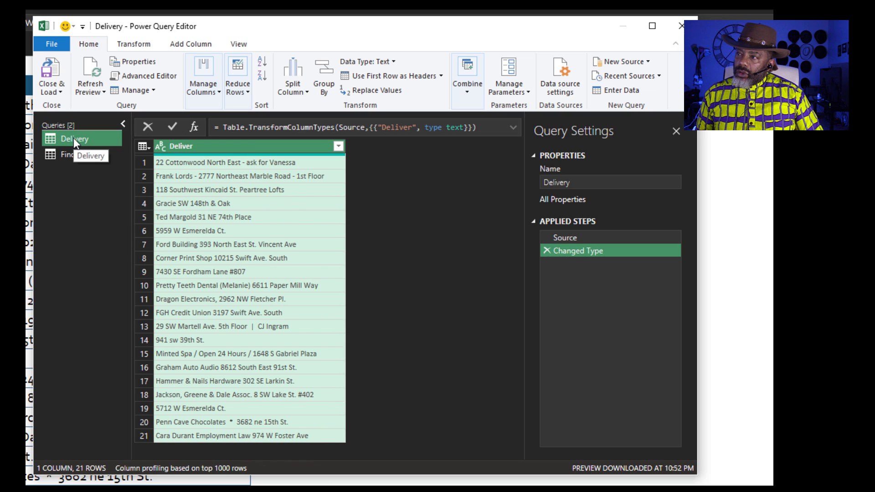
{"action": "right_click", "coordinate": [72, 137]}
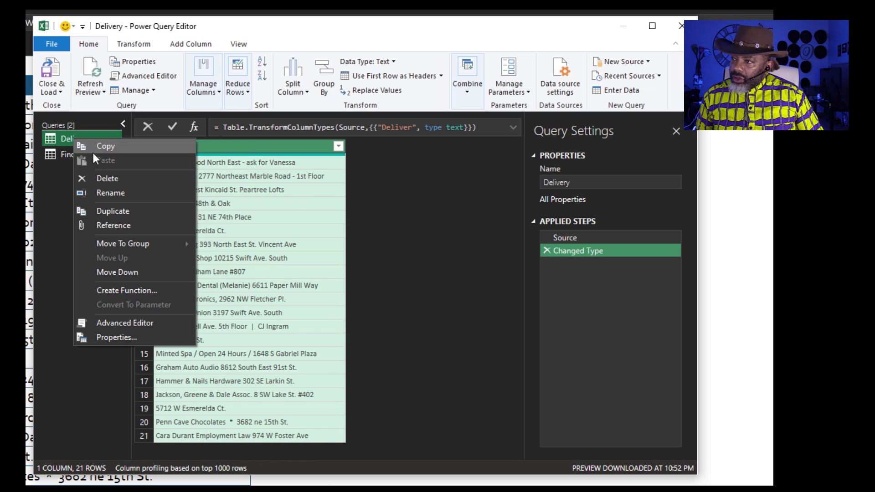
{"action": "left_click", "coordinate": [109, 226]}
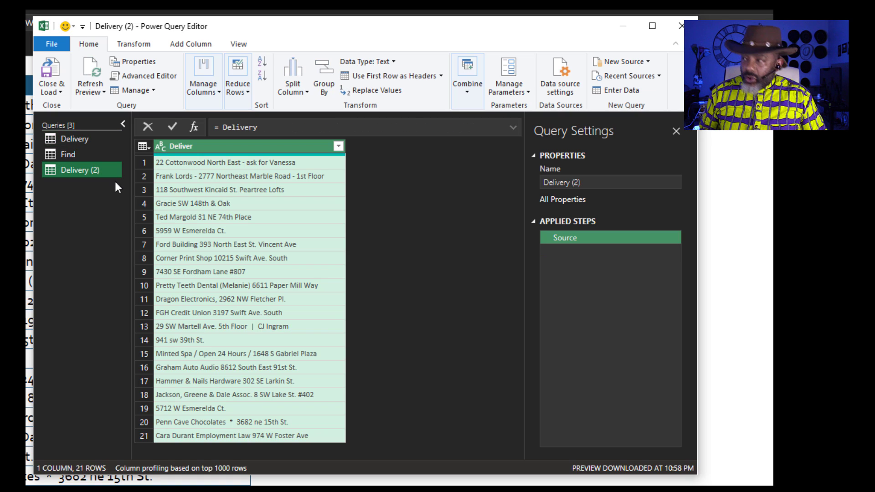
Step: Add a Custom column whose formula is =Find, nesting the Find table in every row
{"action": "left_click", "coordinate": [191, 42]}
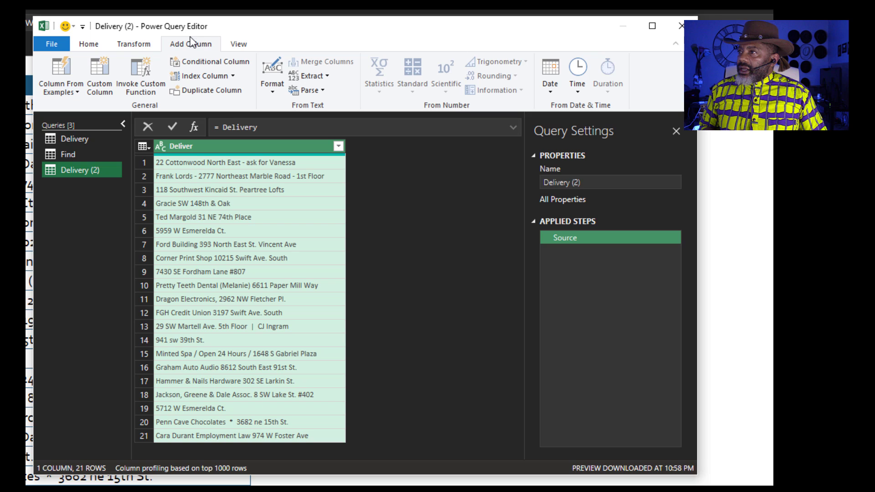
{"action": "left_click", "coordinate": [112, 88]}
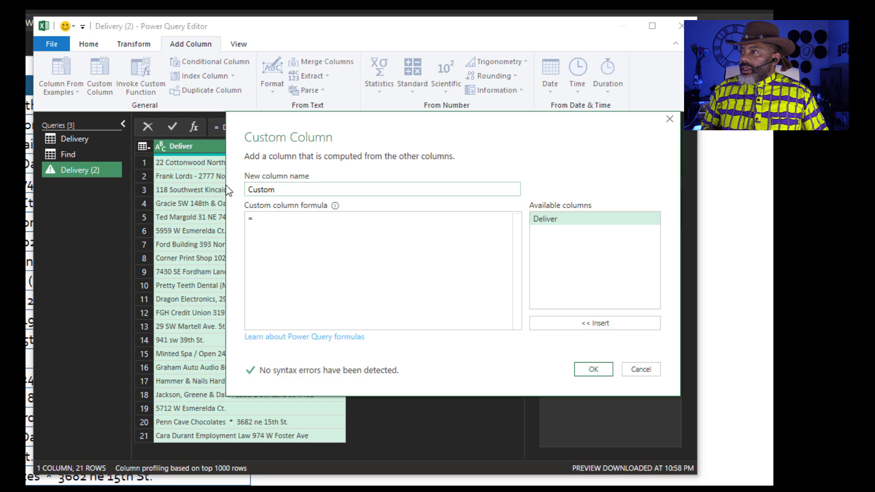
{"action": "left_click", "coordinate": [282, 219]}
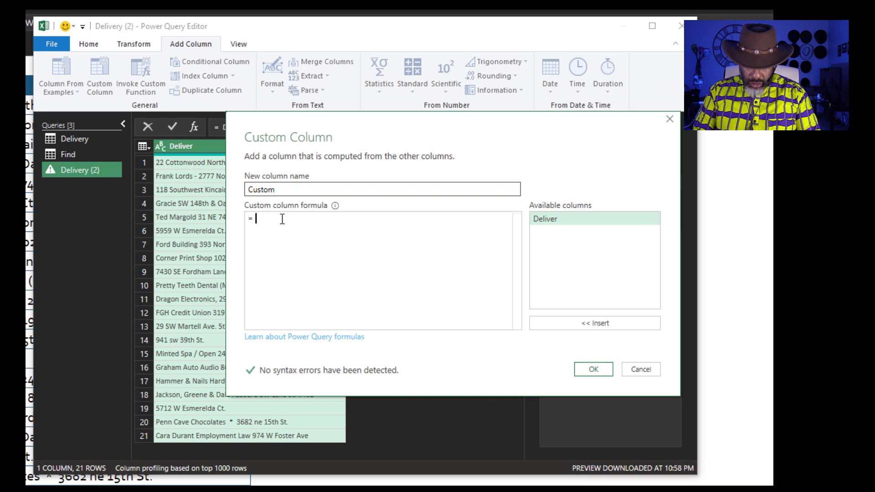
{"action": "type", "text": "Find"}
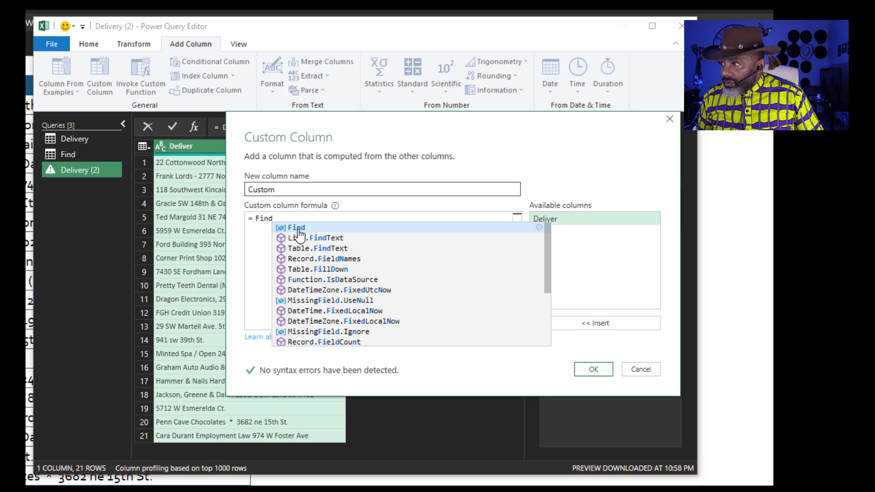
{"action": "left_click", "coordinate": [298, 229]}
{"action": "left_click", "coordinate": [597, 368]}
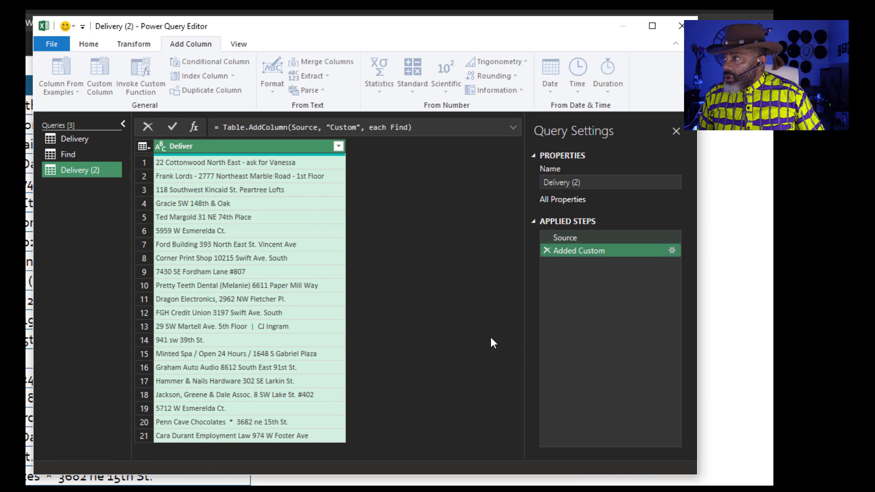
Step: Expand the nested tables into a Find column without prefix, giving 126 address-label rows
{"action": "left_click", "coordinate": [401, 165]}
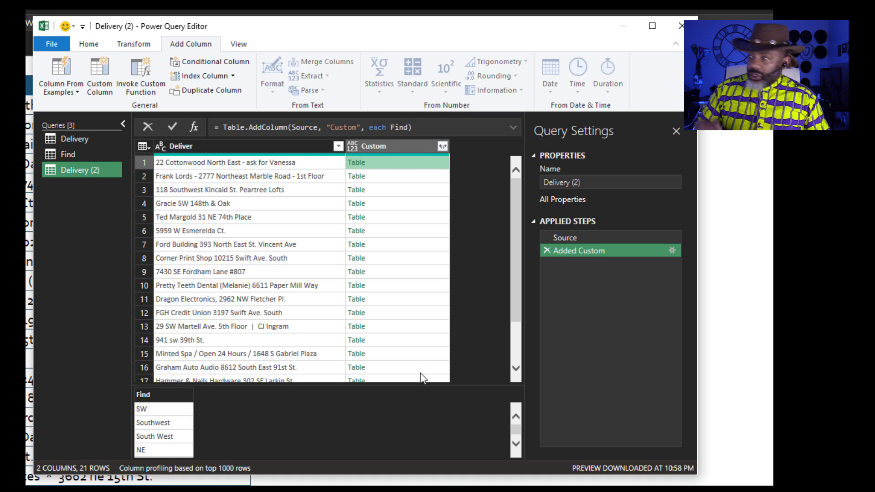
{"action": "scroll", "coordinate": [430, 427], "scroll_direction": "down", "scroll_amount": 1}
{"action": "scroll", "coordinate": [430, 425], "scroll_direction": "down", "scroll_amount": 1}
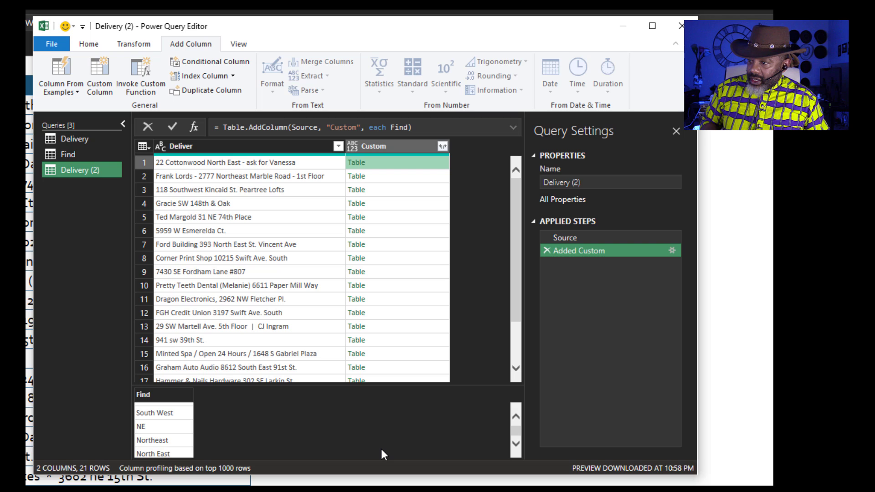
{"action": "scroll", "coordinate": [381, 449], "scroll_direction": "up", "scroll_amount": 2}
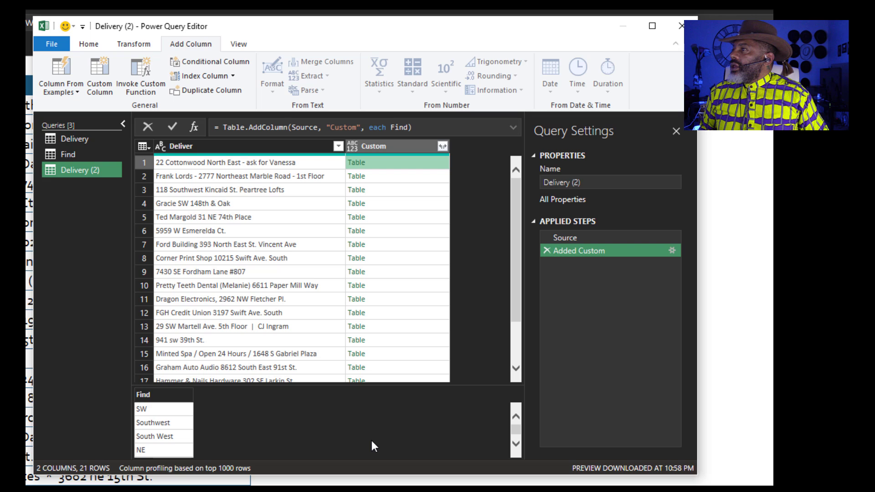
{"action": "left_click", "coordinate": [442, 145]}
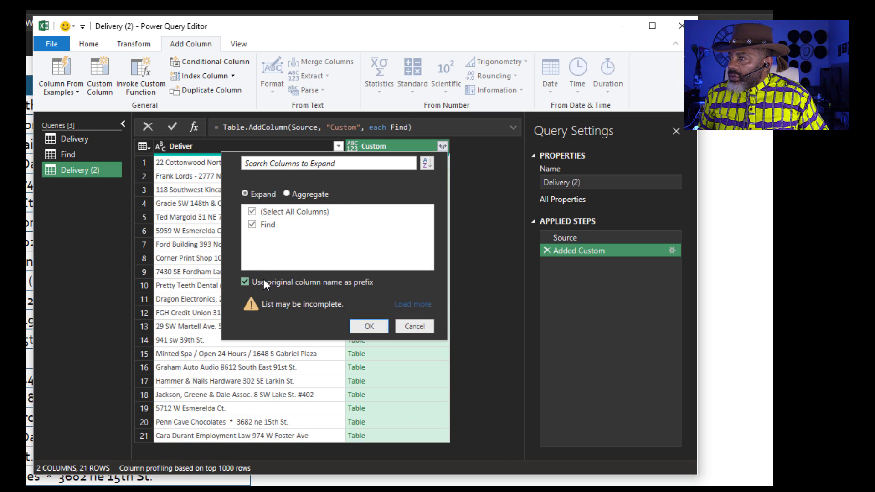
{"action": "left_click", "coordinate": [264, 279]}
{"action": "left_click", "coordinate": [369, 326]}
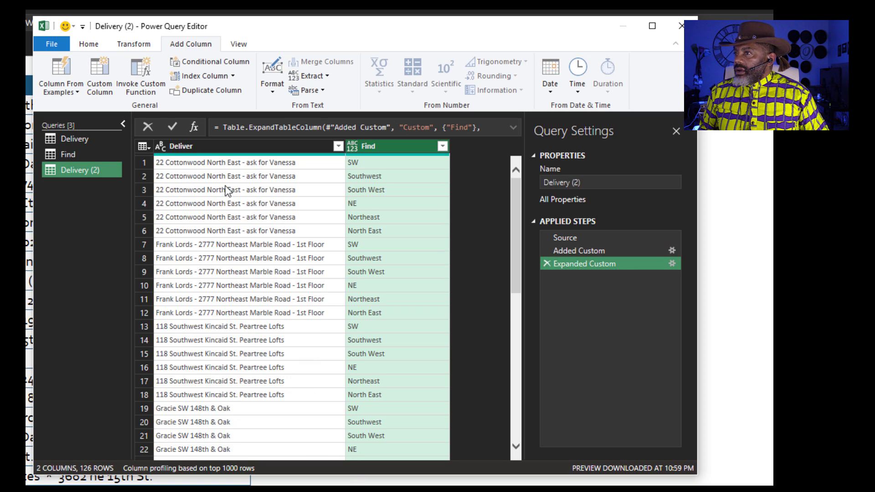
{"action": "left_click", "coordinate": [123, 124]}
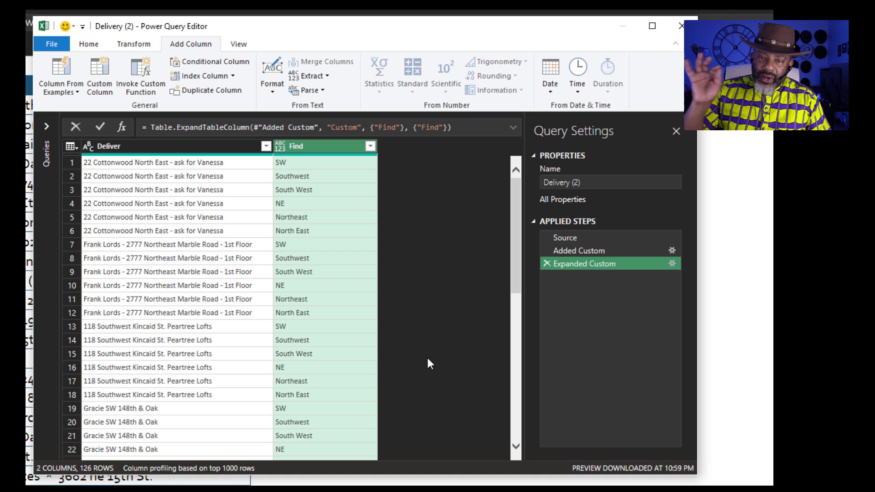
{"action": "left_click", "coordinate": [100, 76]}
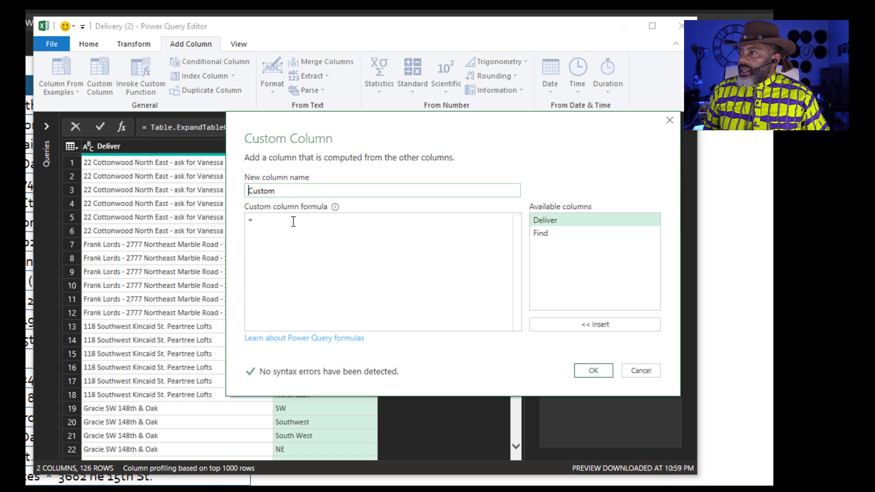
Step: Add a Custom column with =Text.Contains([Deliver],[Find]) to flag each pair TRUE or FALSE
{"action": "left_click", "coordinate": [294, 222]}
{"action": "type", "text": "Tex"}
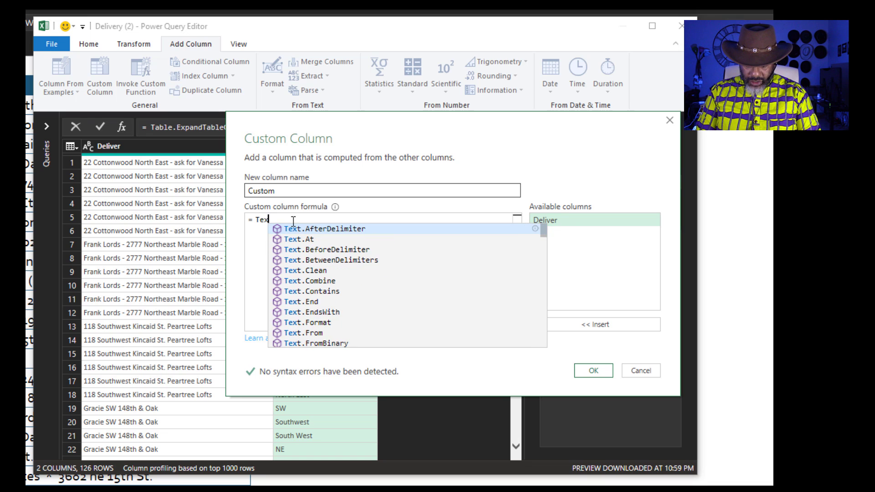
{"action": "type", "text": "t."}
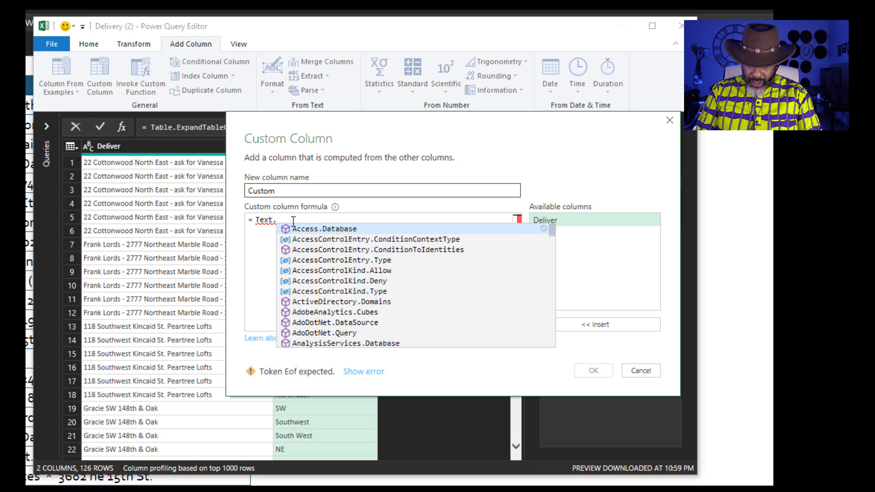
{"action": "type", "text": "Contains"}
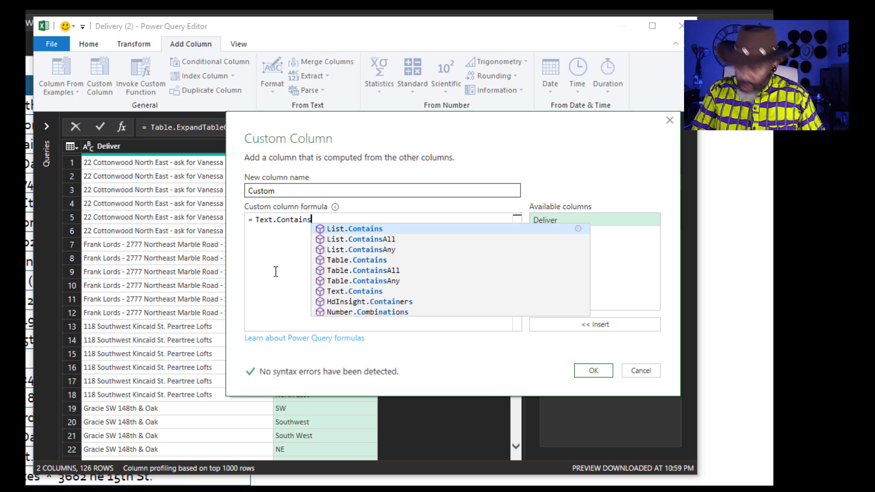
{"action": "type", "text": "("}
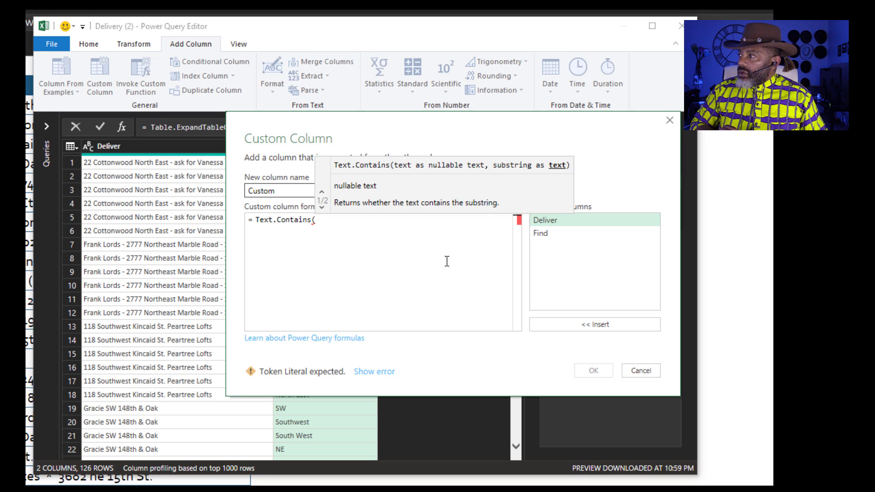
{"action": "double_click", "coordinate": [545, 221]}
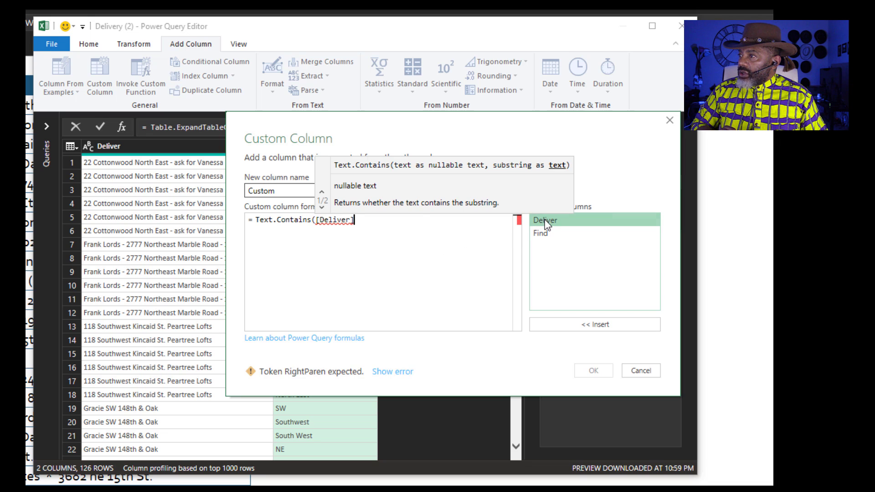
{"action": "type", "text": ","}
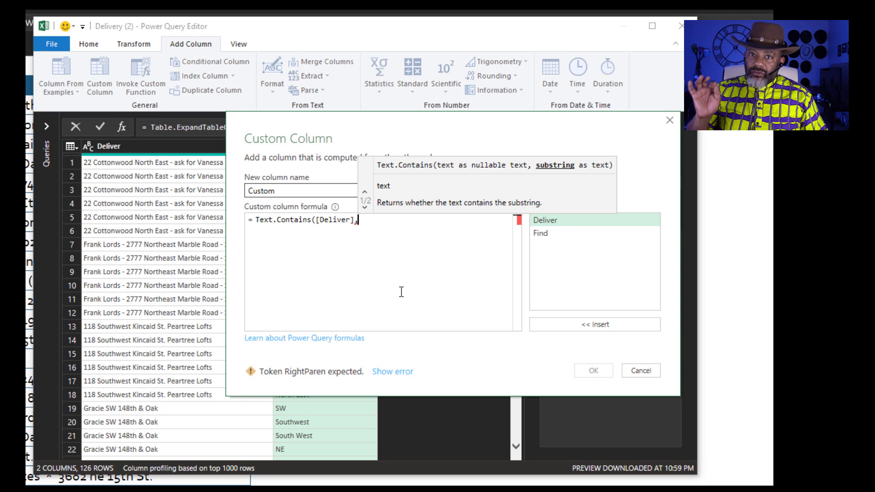
{"action": "double_click", "coordinate": [541, 234]}
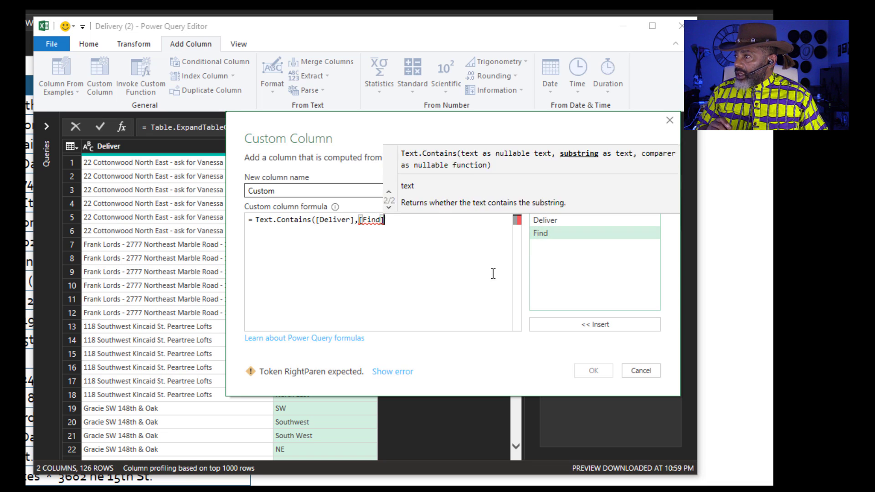
{"action": "type", "text": ")"}
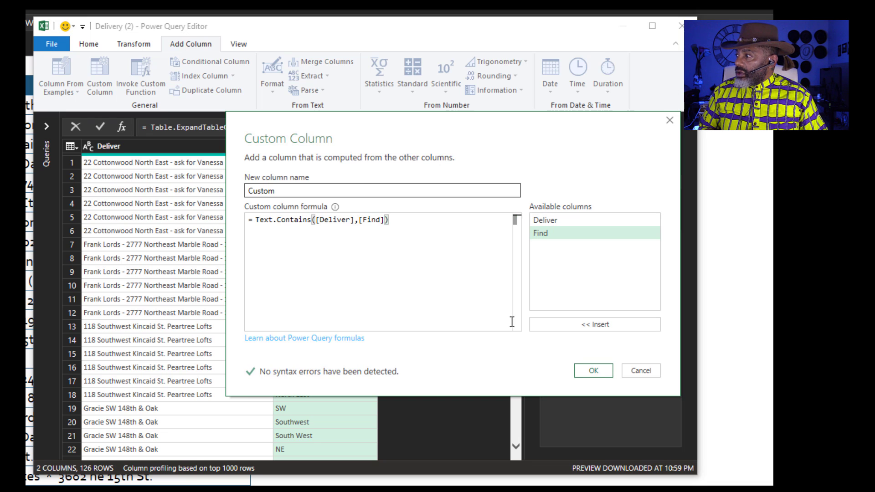
{"action": "left_click", "coordinate": [588, 370]}
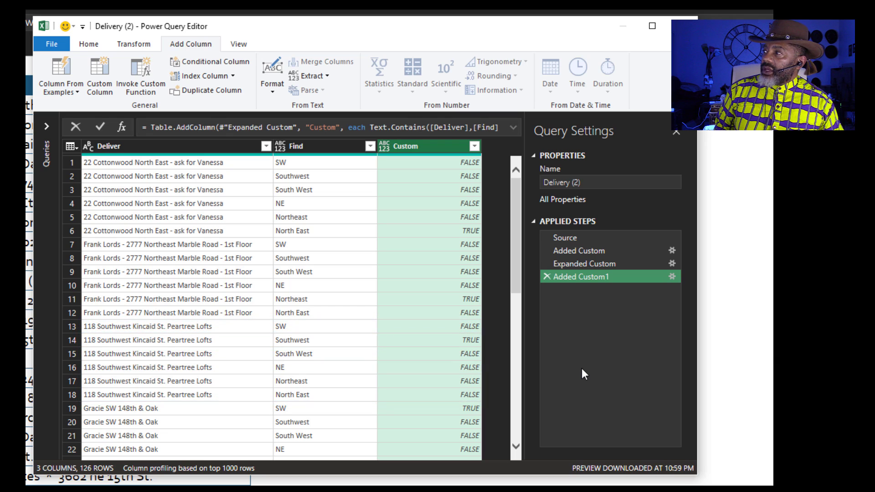
Step: Filter the Custom column to exclude FALSE, leaving the 8 matched rows
{"action": "left_click", "coordinate": [474, 146]}
{"action": "left_click", "coordinate": [290, 295]}
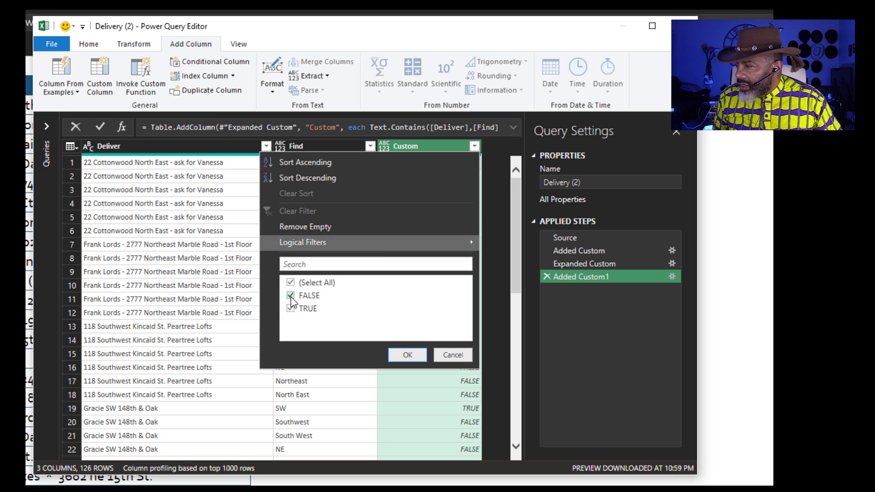
{"action": "left_click", "coordinate": [408, 357]}
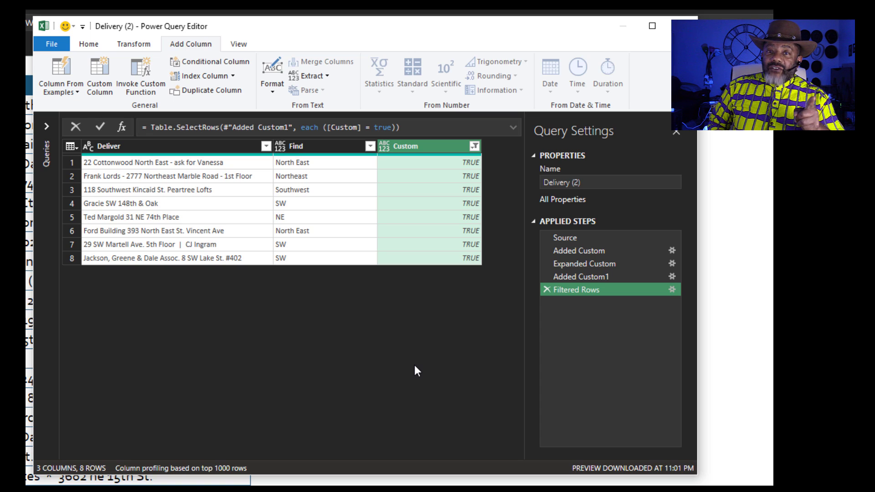
Step: Merge Delivery with Delivery (2) as a new query, left outer joined on Deliver
{"action": "left_click", "coordinate": [94, 44]}
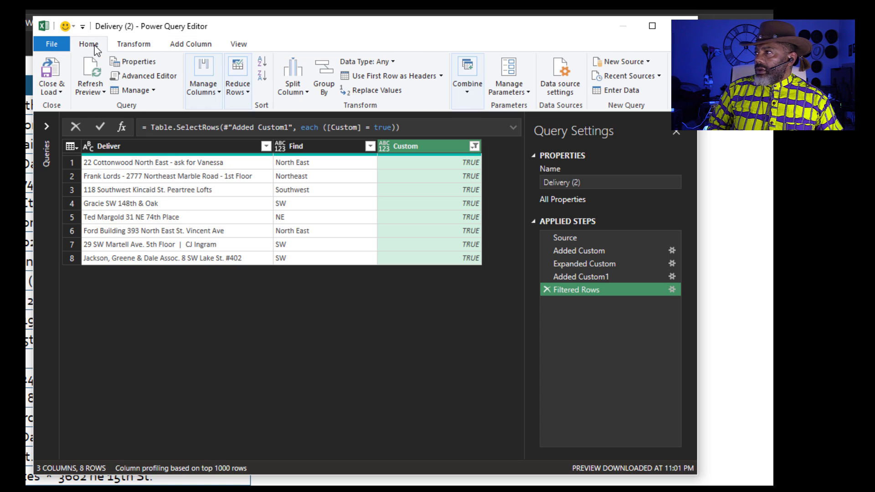
{"action": "left_click", "coordinate": [469, 89]}
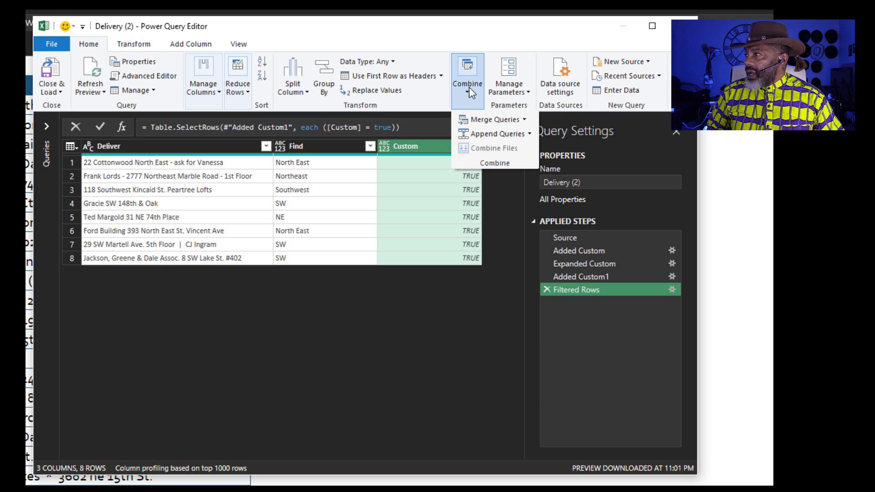
{"action": "left_click", "coordinate": [524, 120]}
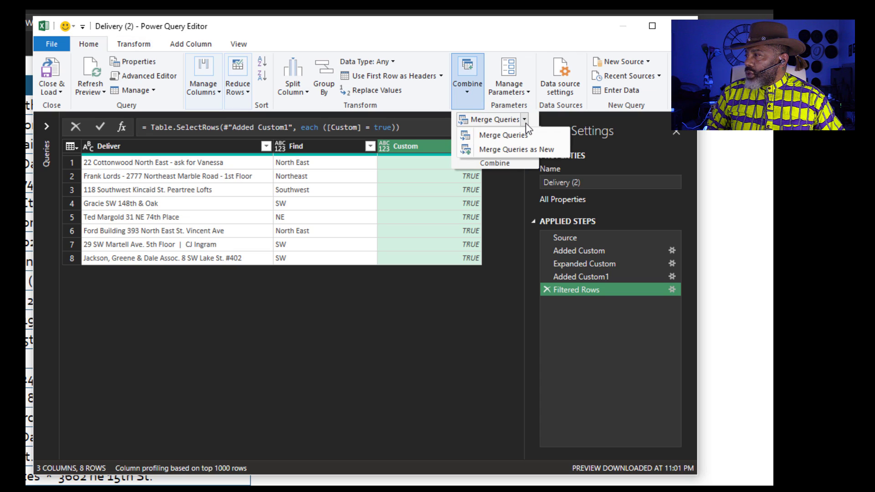
{"action": "left_click", "coordinate": [522, 149]}
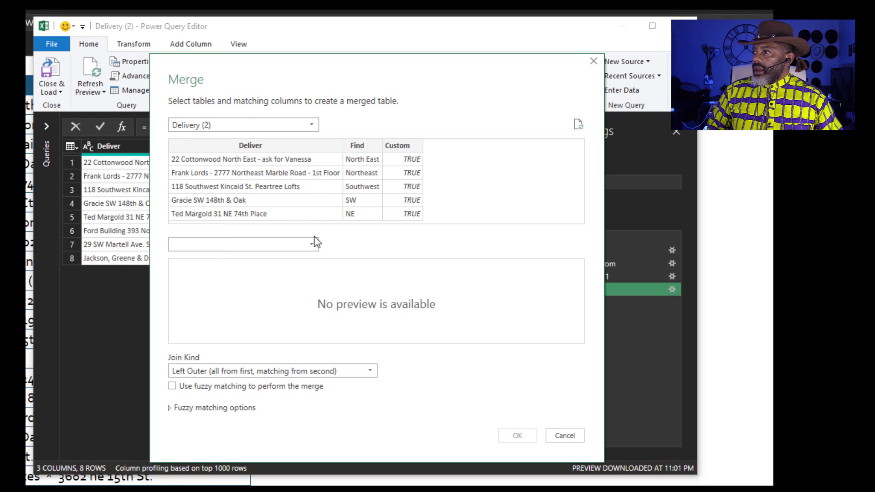
{"action": "left_click", "coordinate": [317, 249]}
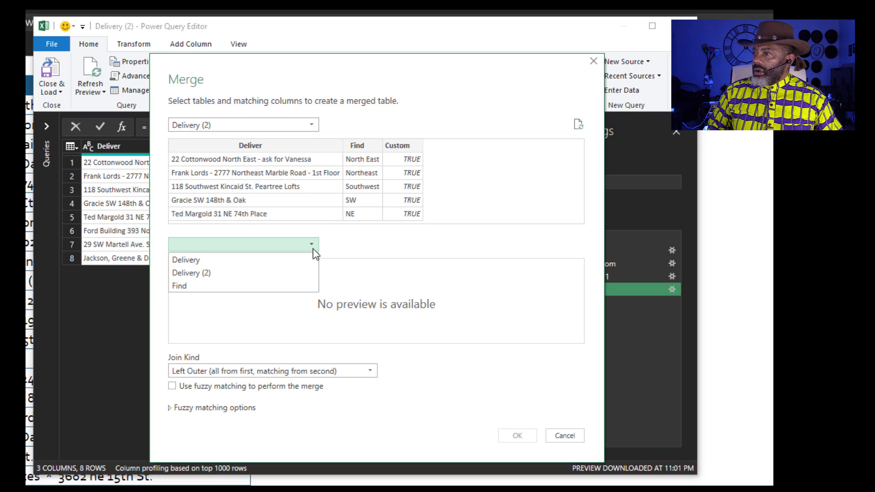
{"action": "left_click", "coordinate": [308, 272]}
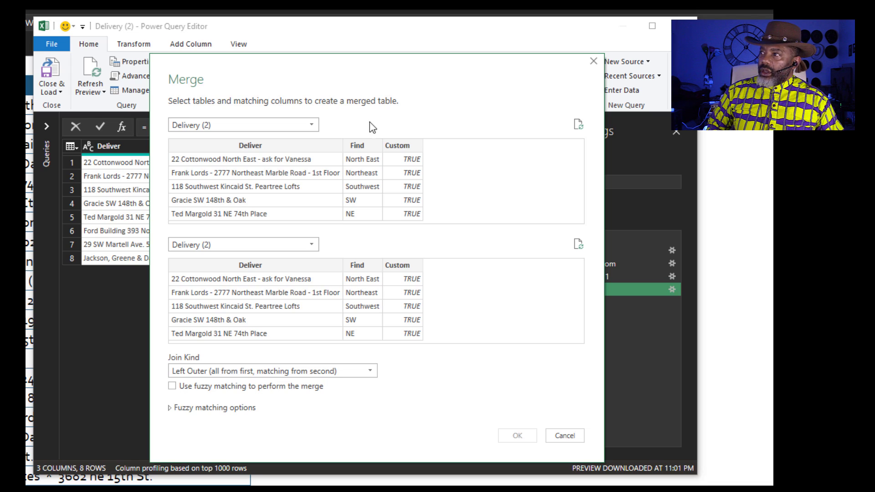
{"action": "left_click", "coordinate": [311, 126]}
{"action": "left_click", "coordinate": [306, 141]}
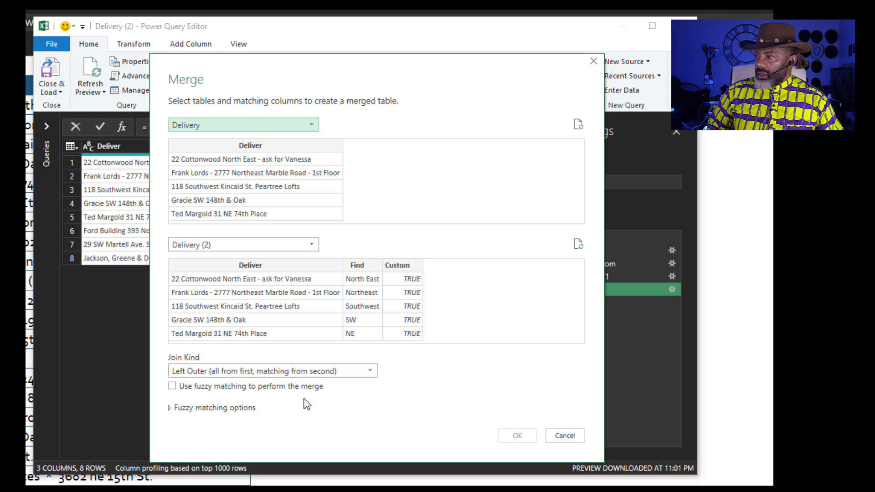
{"action": "left_click", "coordinate": [225, 265]}
{"action": "left_click", "coordinate": [228, 145]}
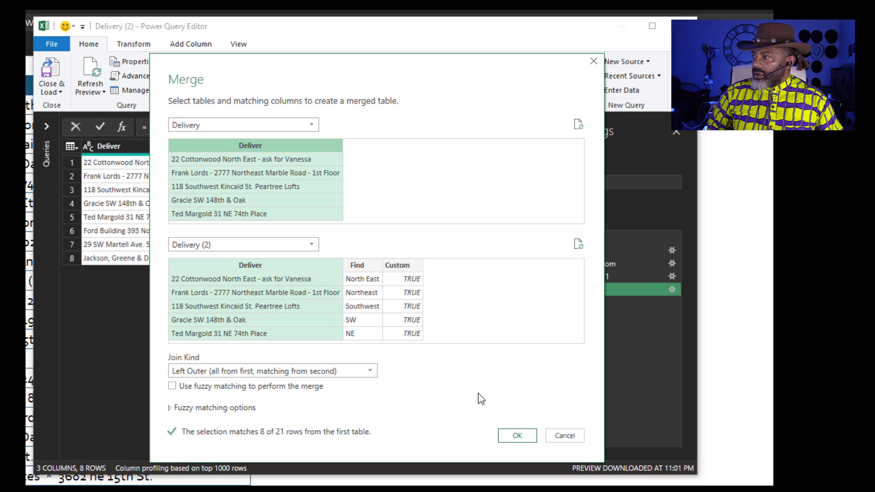
{"action": "left_click", "coordinate": [517, 435]}
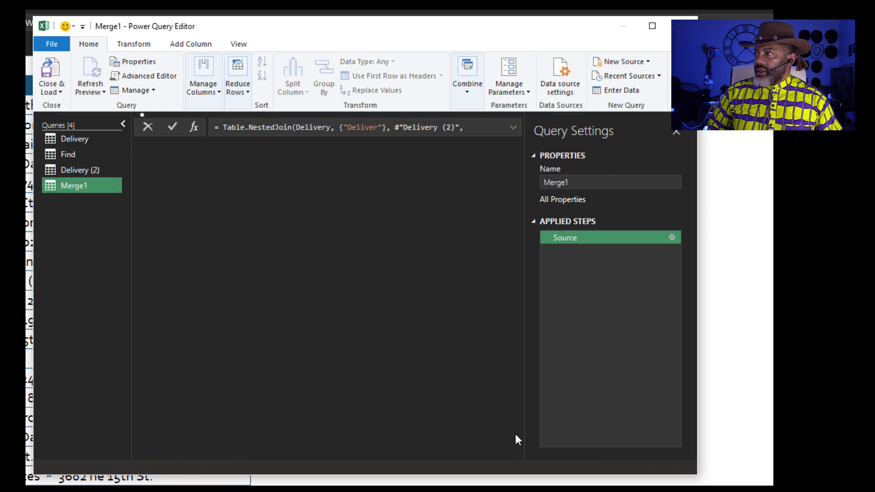
Step: Expand the merged Delivery (2) column into its Find and Custom fields, omitting Deliver
{"action": "left_click", "coordinate": [437, 147]}
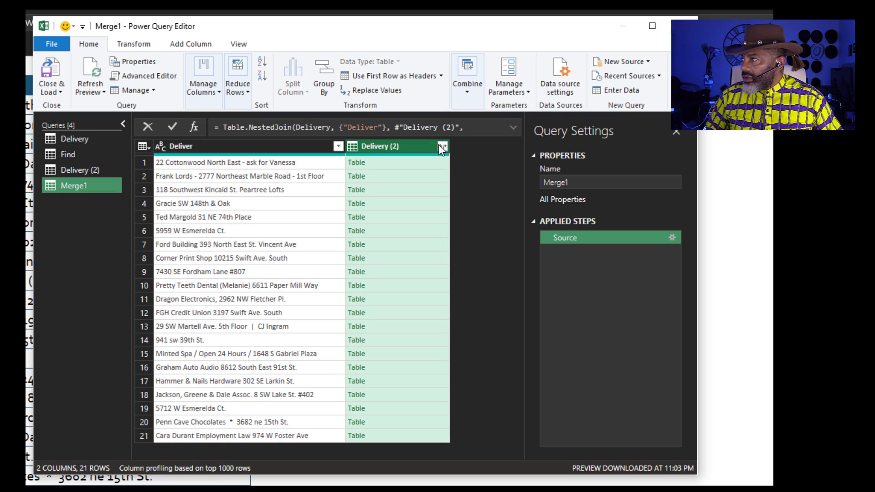
{"action": "left_click", "coordinate": [441, 146]}
{"action": "left_click", "coordinate": [252, 225]}
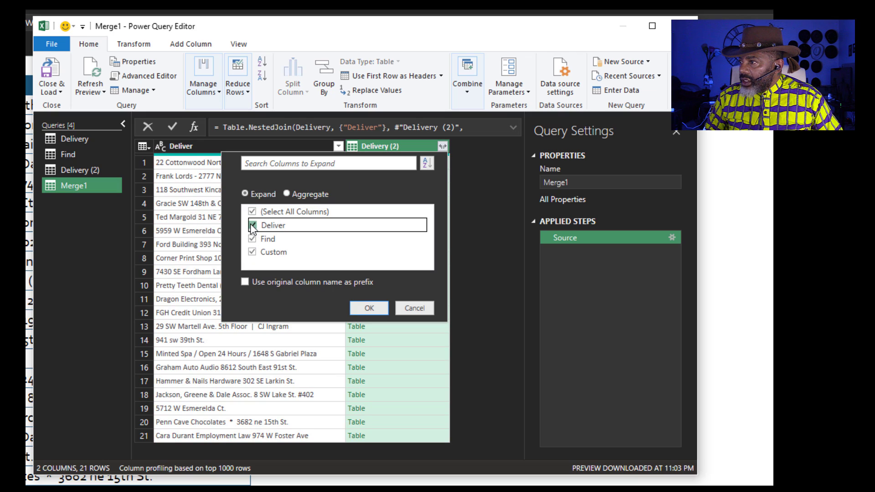
{"action": "left_click", "coordinate": [252, 226]}
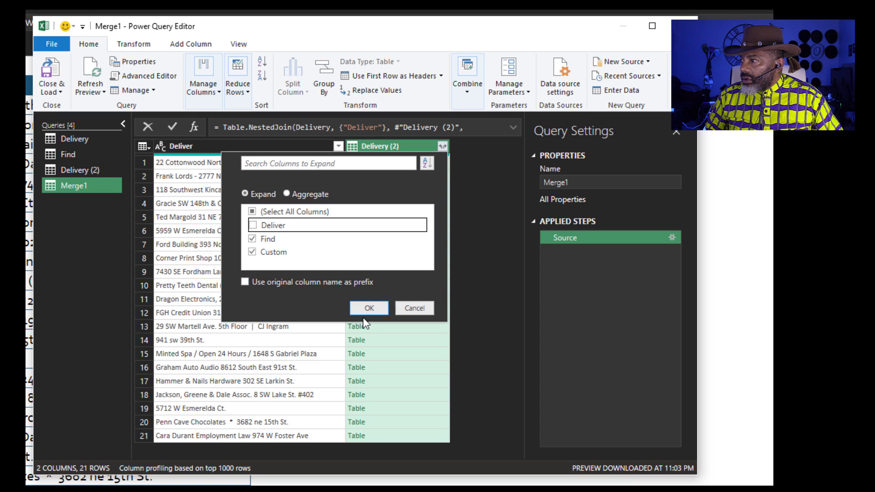
{"action": "left_click", "coordinate": [369, 307]}
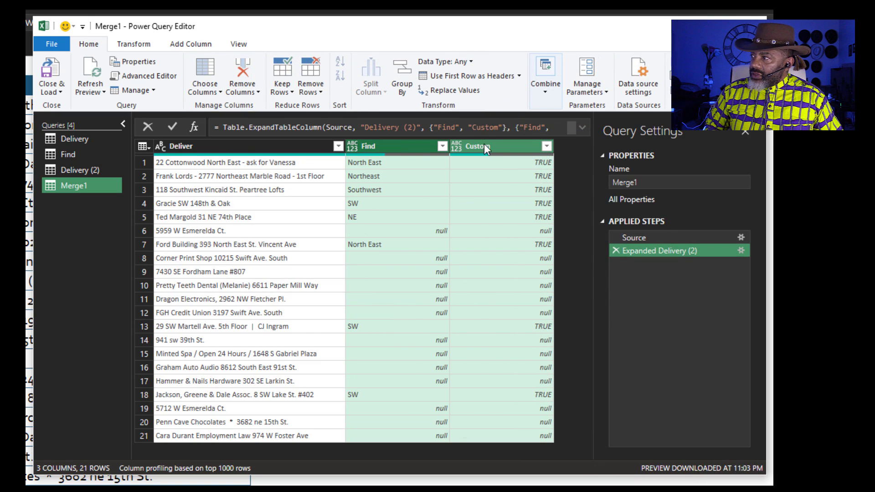
Step: Remove the Custom column, leaving only Deliver and Find
{"action": "left_click", "coordinate": [485, 149]}
{"action": "right_click", "coordinate": [485, 149]}
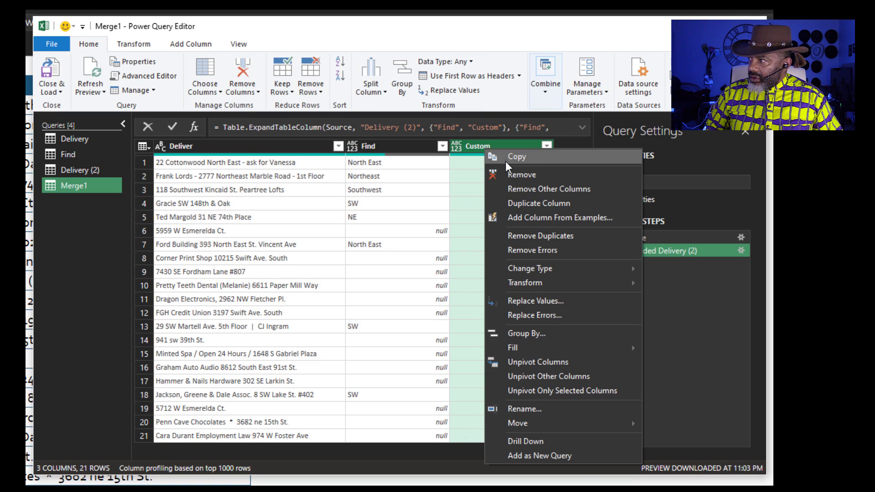
{"action": "left_click", "coordinate": [511, 175]}
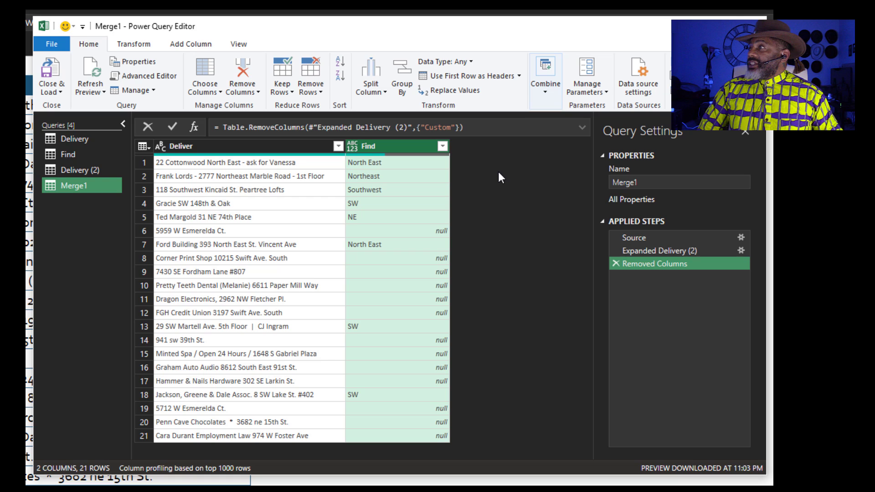
Step: Replace null values in the Find column with 'Other'
{"action": "right_click", "coordinate": [393, 144]}
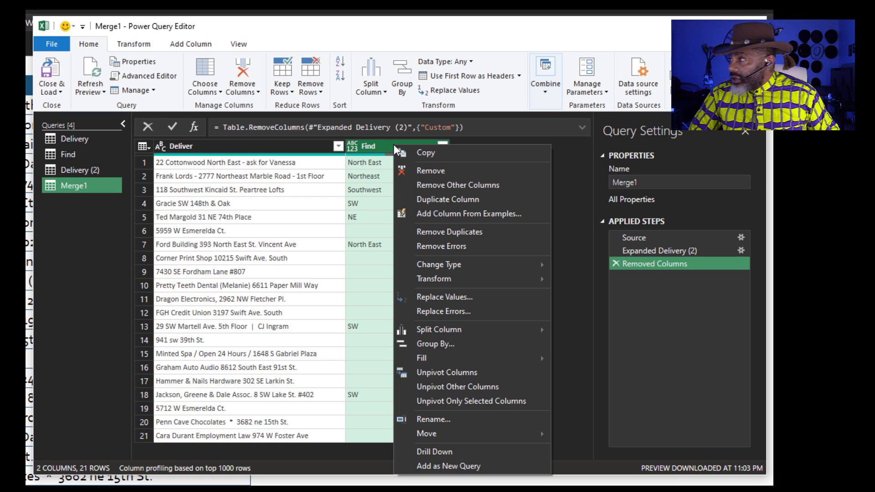
{"action": "left_click", "coordinate": [438, 297]}
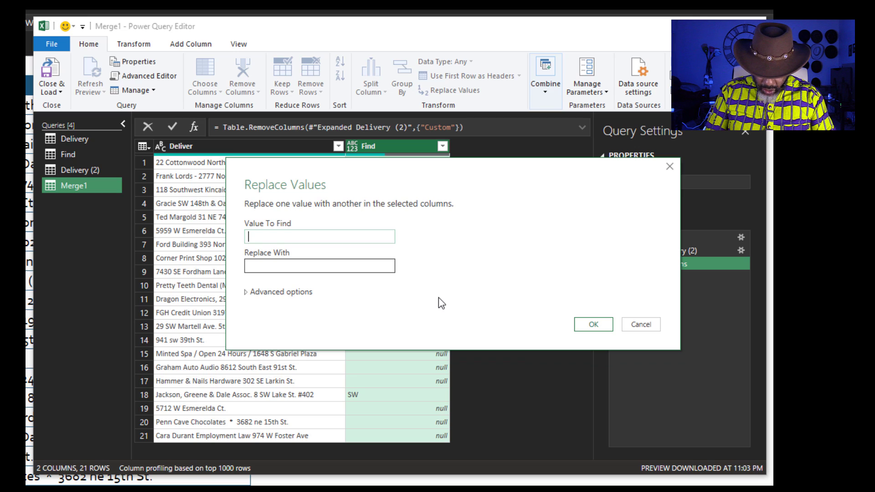
{"action": "type", "text": "null"}
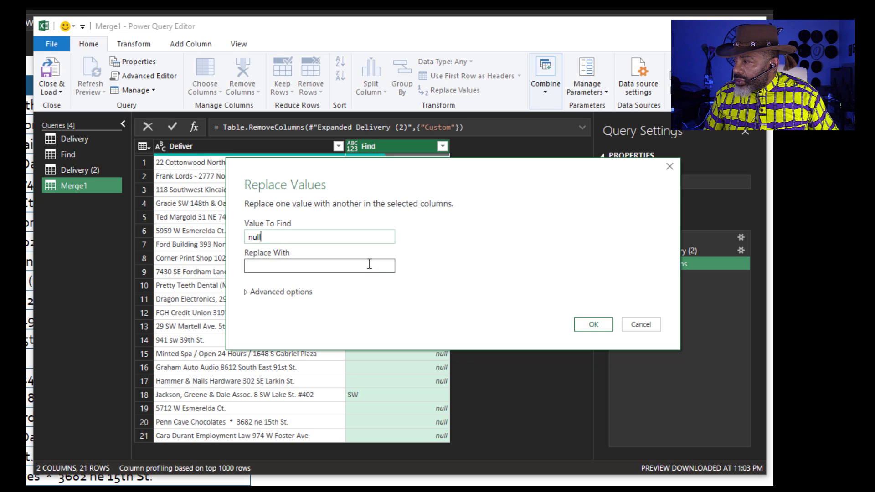
{"action": "left_click", "coordinate": [369, 265]}
{"action": "type", "text": "Other"}
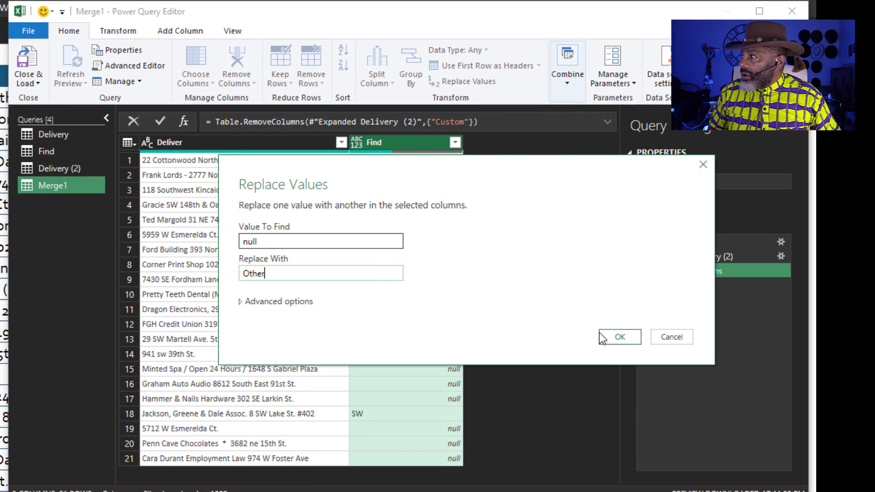
{"action": "left_click", "coordinate": [610, 337]}
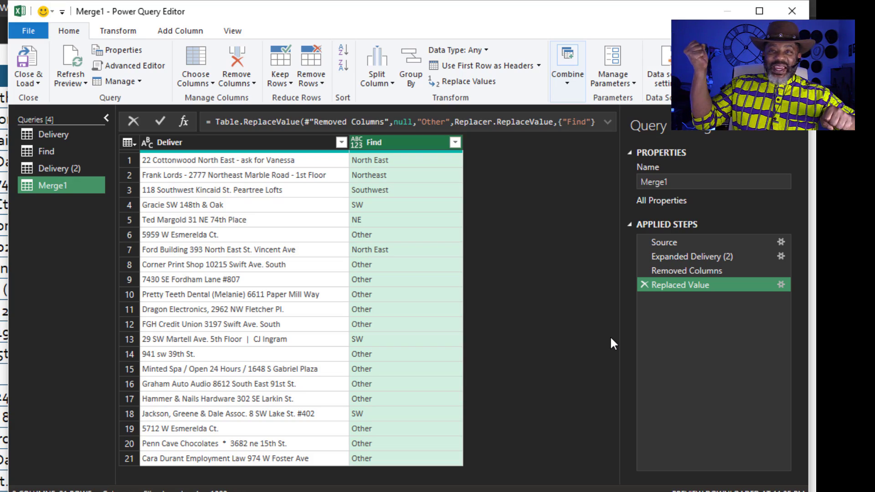
Step: Load the Merge1 results as a table on a new worksheet
{"action": "left_click", "coordinate": [28, 82]}
{"action": "left_click", "coordinate": [44, 114]}
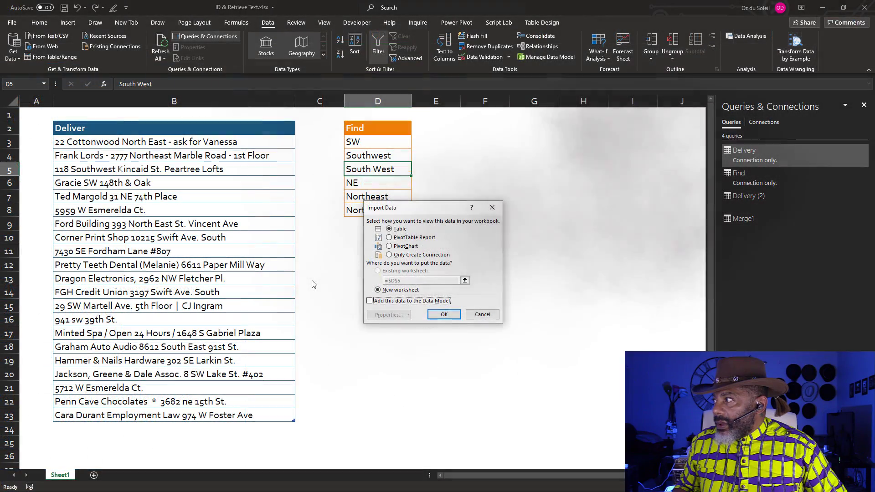
{"action": "left_click", "coordinate": [436, 318]}
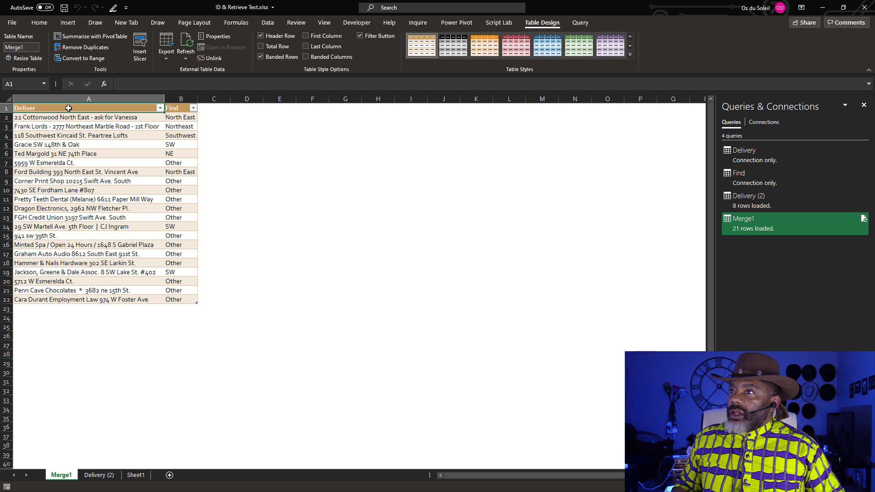
Step: Copy the Deliver/Find results to F2 on Sheet1 and autofit column F
{"action": "left_click_drag", "start_coordinate": [68, 109], "coordinate": [177, 298]}
{"action": "right_click", "coordinate": [157, 250]}
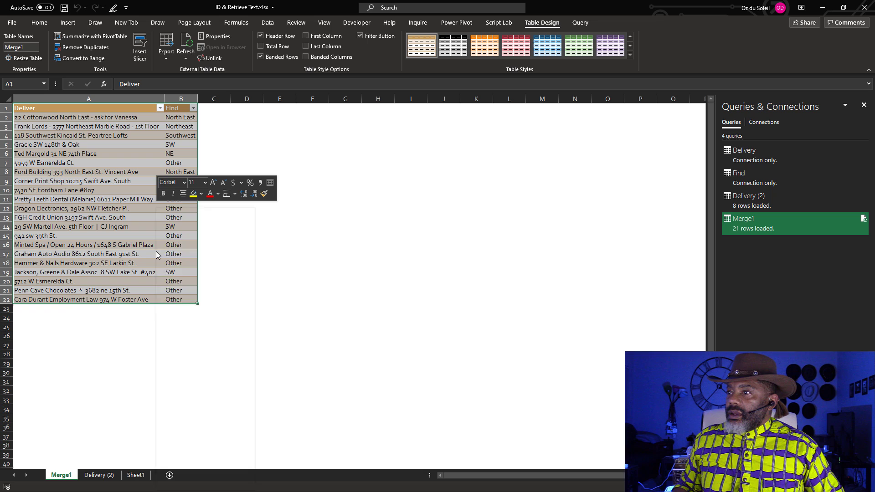
{"action": "left_click", "coordinate": [180, 227]}
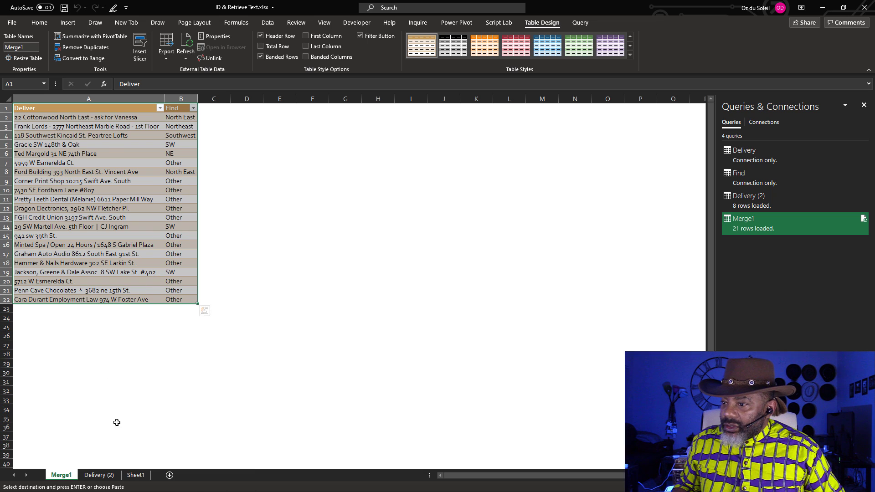
{"action": "left_click", "coordinate": [104, 476]}
{"action": "left_click", "coordinate": [136, 475]}
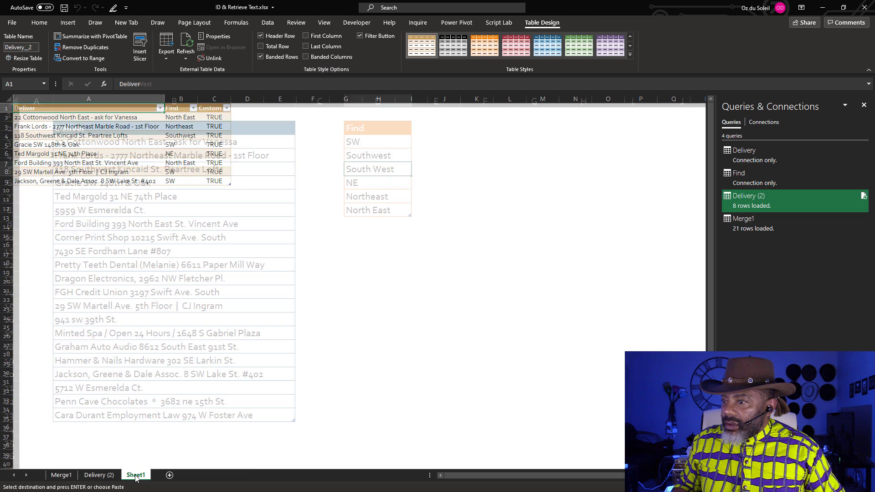
{"action": "right_click", "coordinate": [477, 126]}
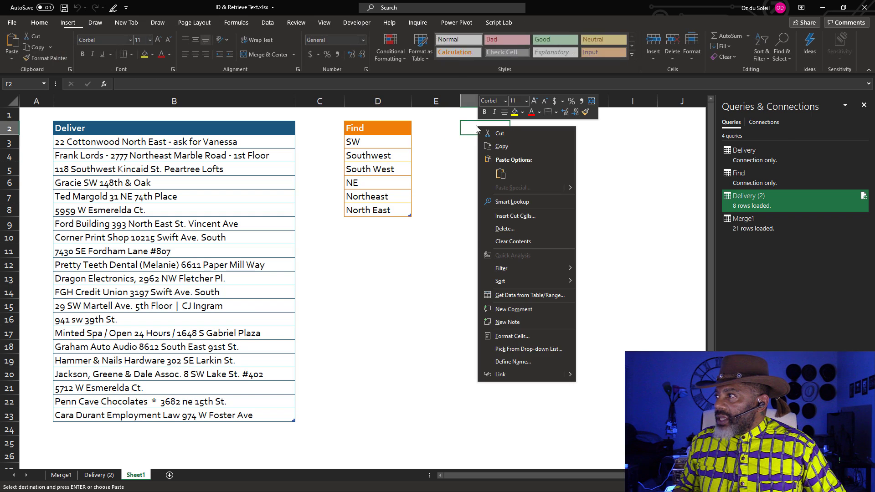
{"action": "left_click", "coordinate": [500, 173]}
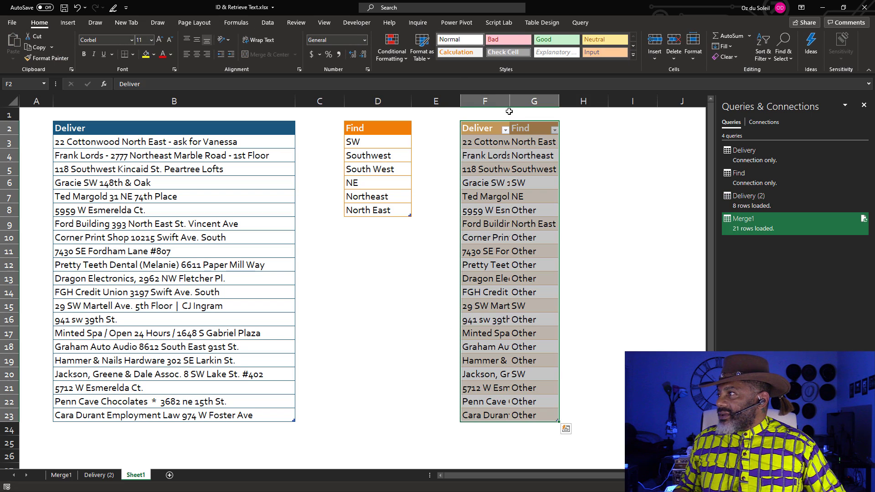
{"action": "double_click", "coordinate": [508, 101]}
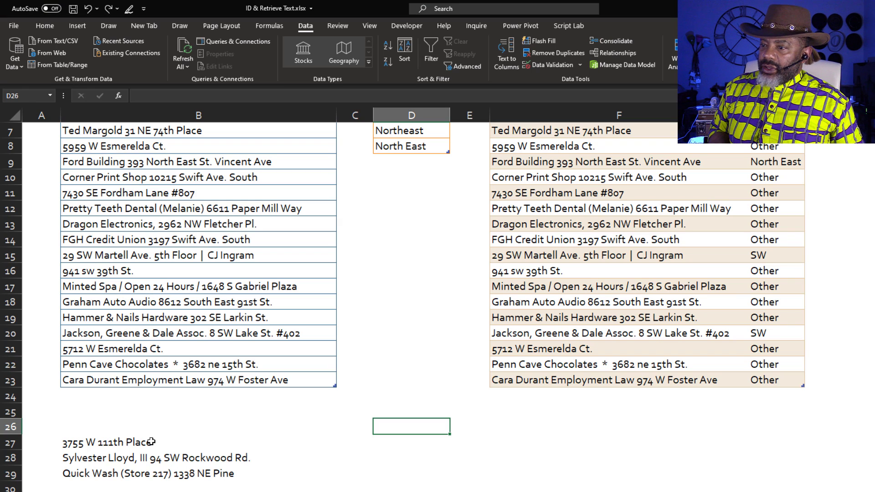
Step: Move the three new addresses from B27:B29 up into B24:B26 of the Deliver table
{"action": "left_click_drag", "start_coordinate": [155, 444], "coordinate": [149, 478]}
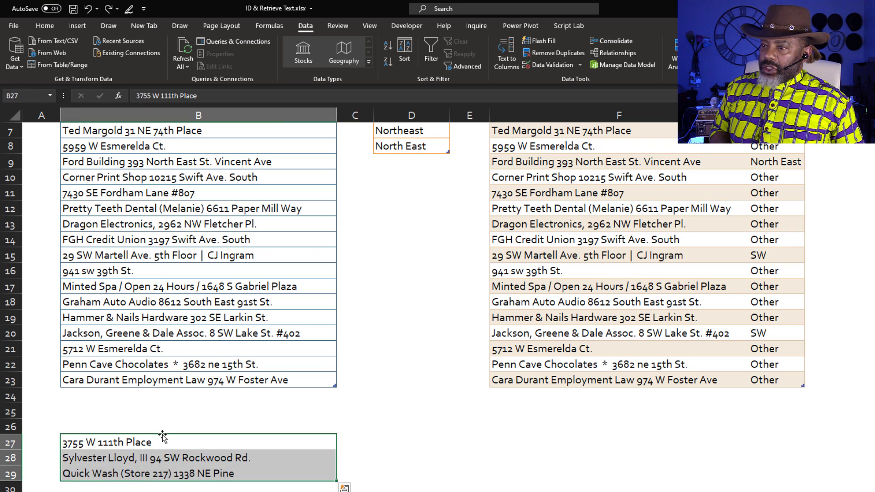
{"action": "left_click_drag", "start_coordinate": [162, 437], "coordinate": [162, 389]}
{"action": "left_click", "coordinate": [411, 411]}
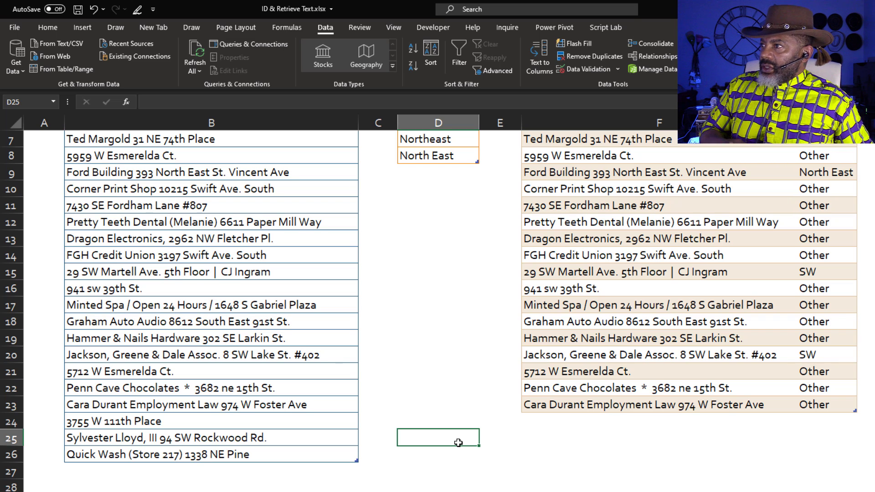
Step: Add 'ne' in D9 and 'sw' in D10 to the Find list, then refresh all queries
{"action": "left_click", "coordinate": [424, 172]}
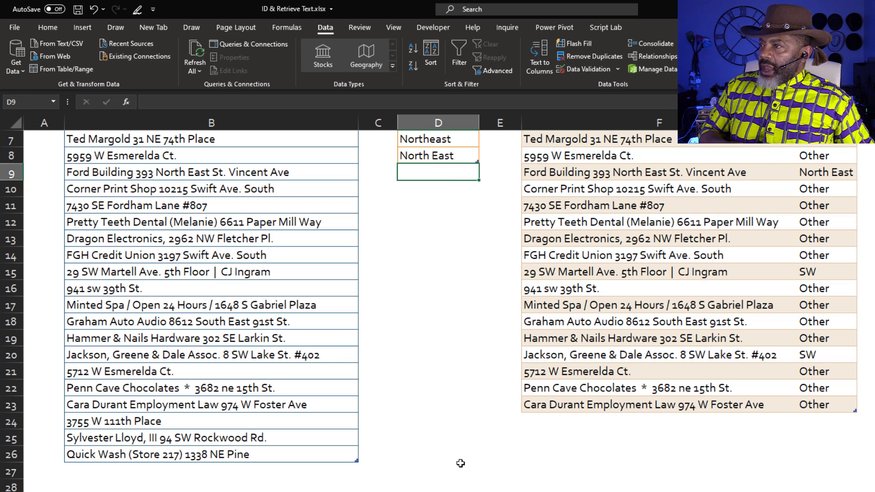
{"action": "key", "text": "F2"}
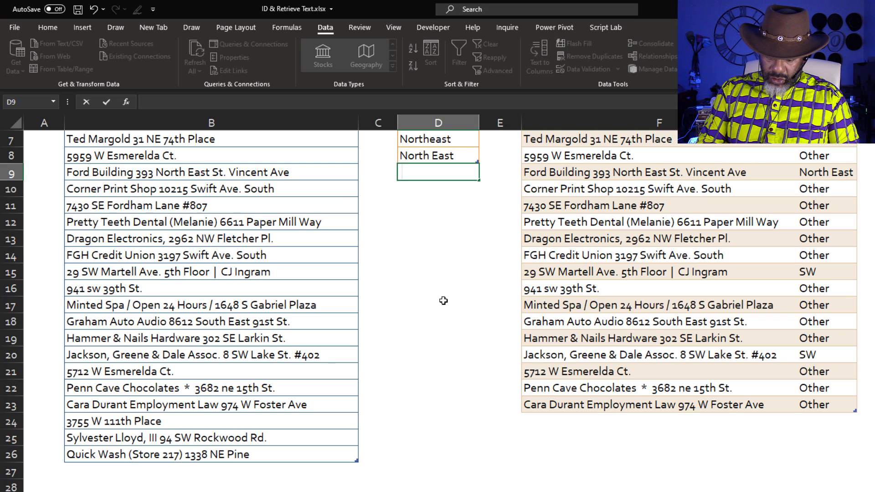
{"action": "type", "text": "ne"}
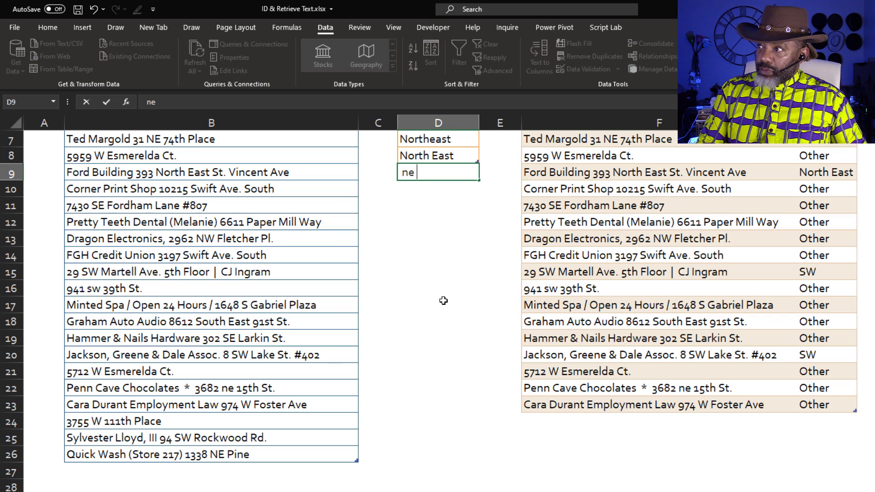
{"action": "key", "text": "Return"}
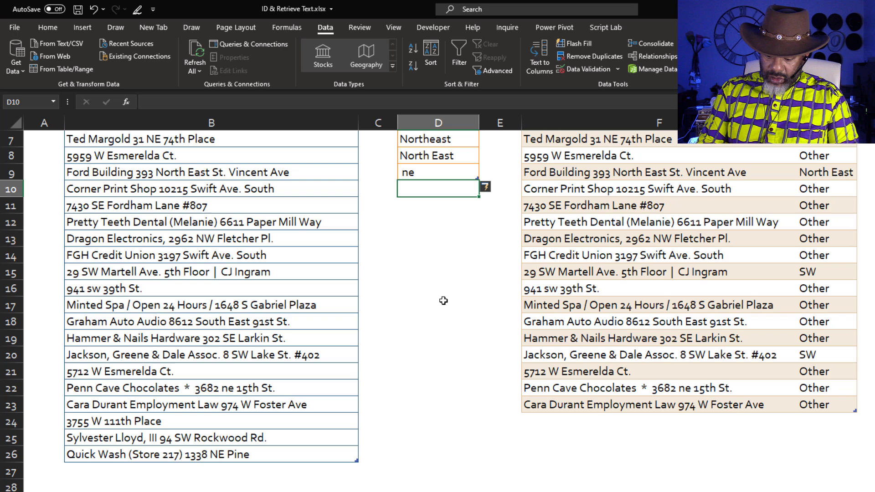
{"action": "key", "text": "F2"}
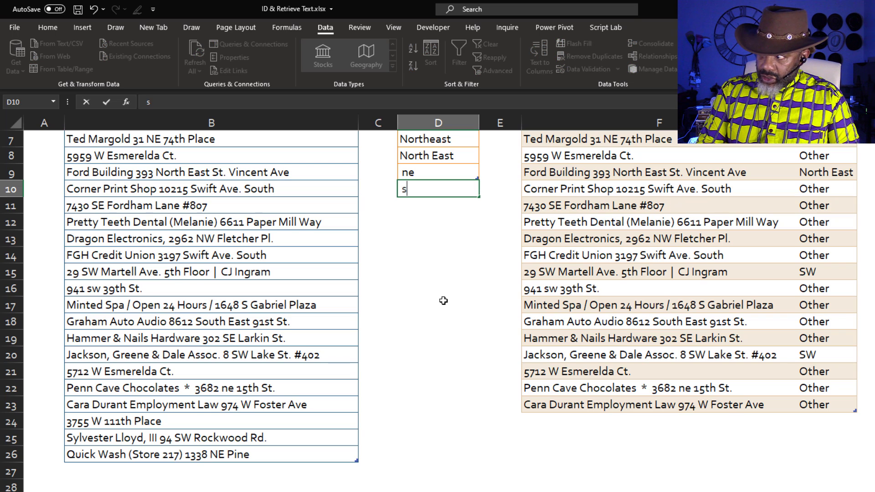
{"action": "type", "text": "sw"}
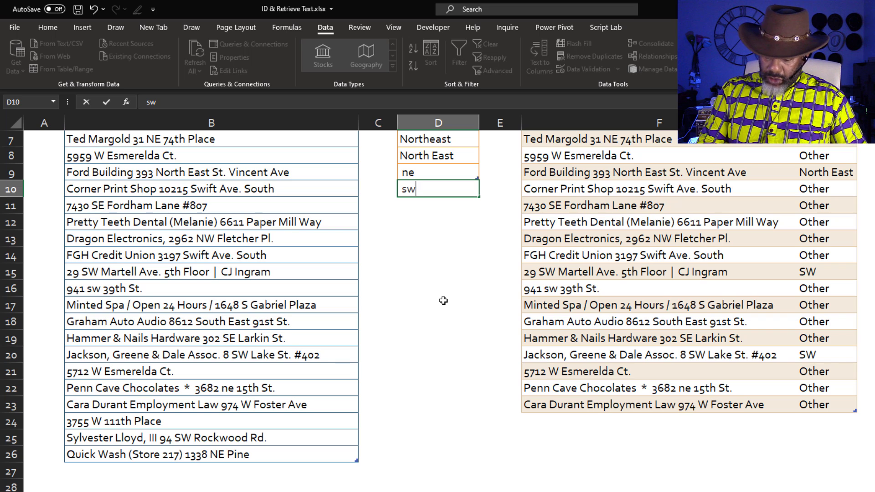
{"action": "key", "text": "Return"}
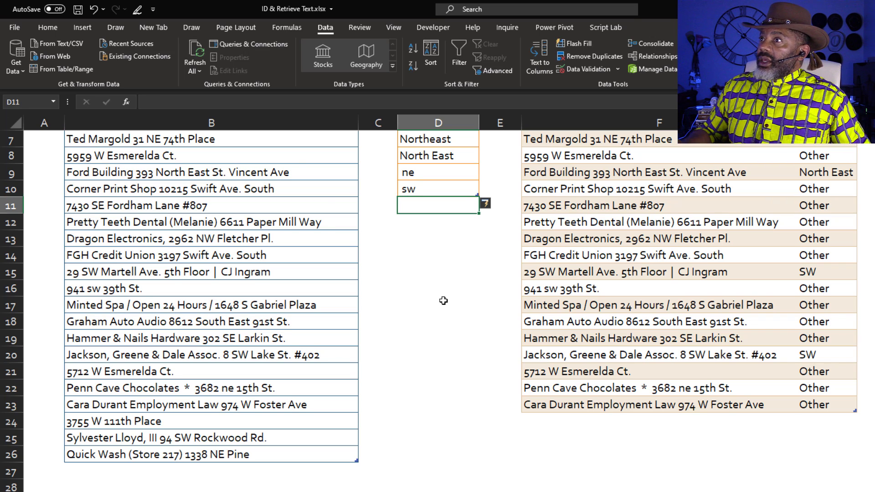
{"action": "left_click", "coordinate": [193, 51]}
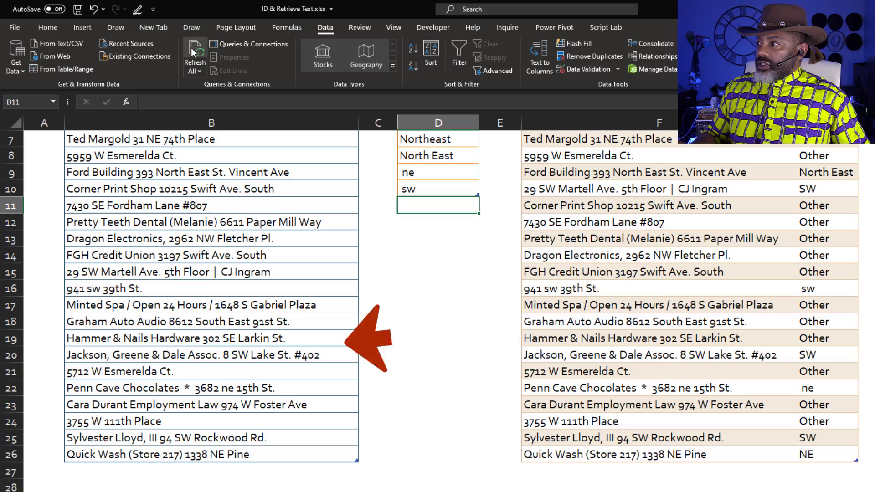